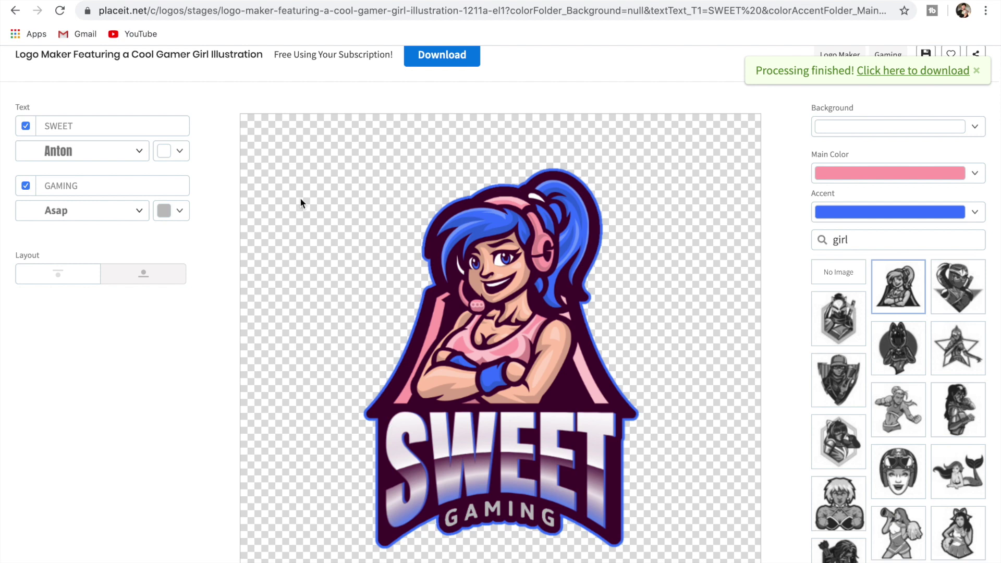
Step: Scroll up the finished SWEET GAMING logo page toward the site navigation
scroll(267, 310, "up", 2)
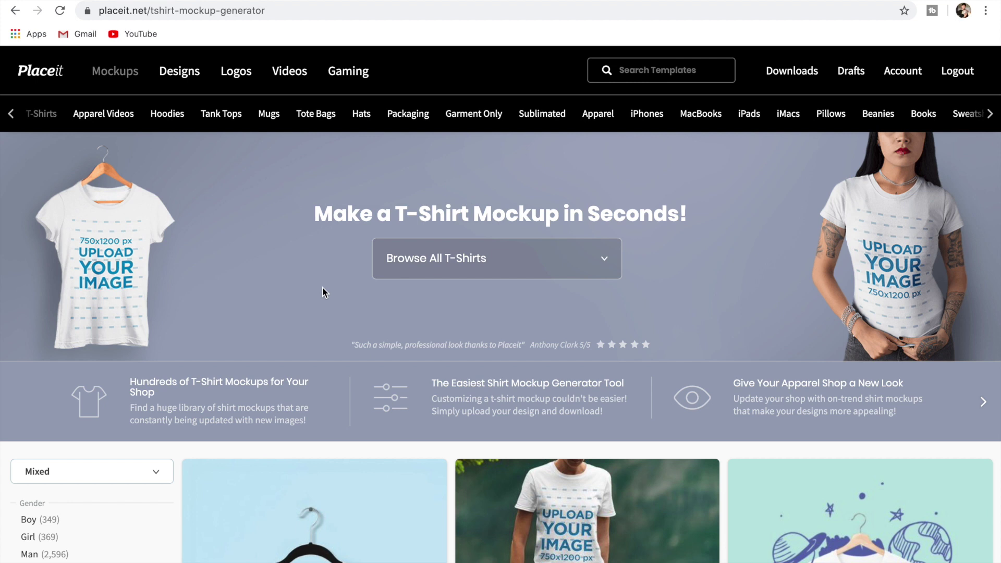
scroll(322, 290, "down", 1)
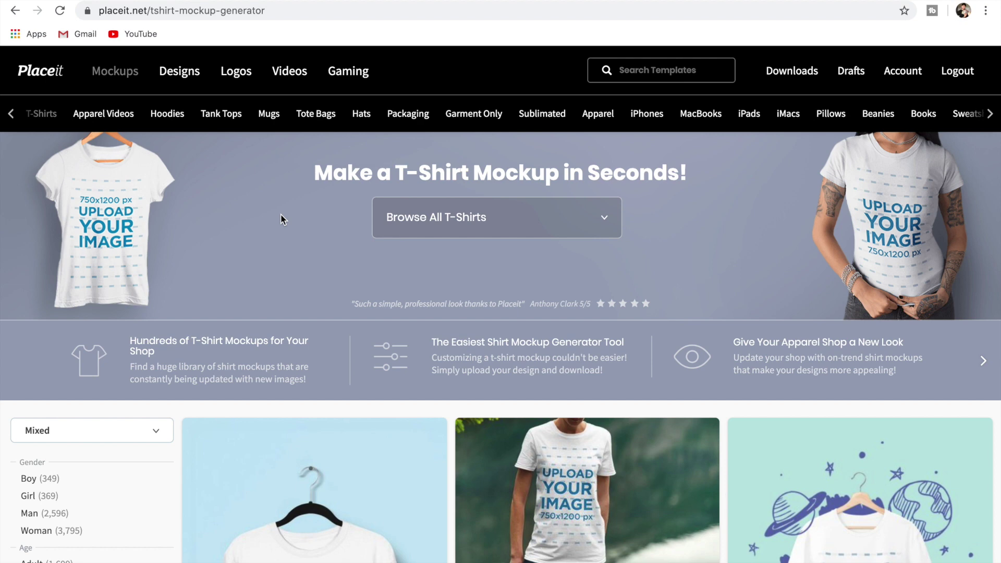
scroll(450, 251, "down", 10)
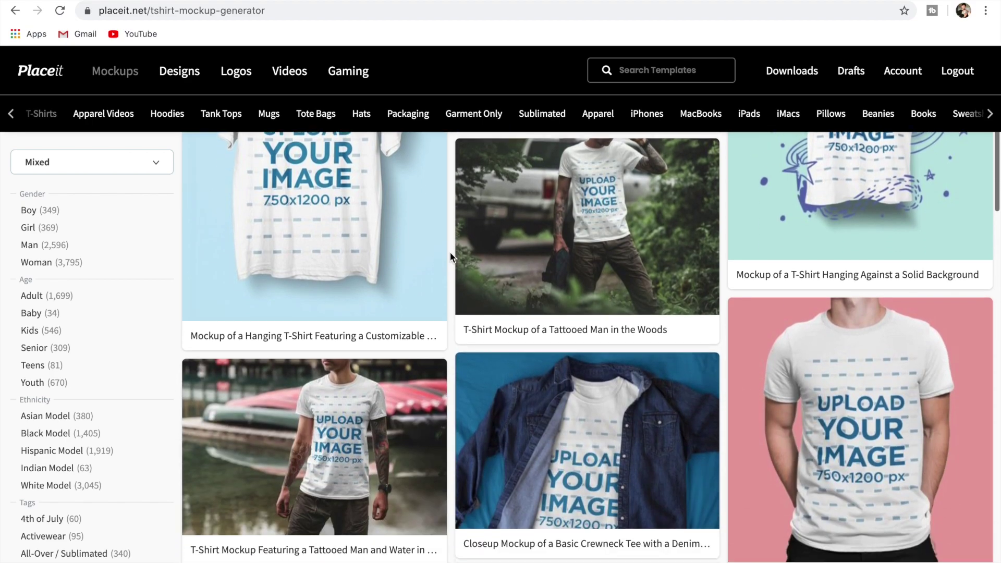
scroll(449, 251, "down", 15)
scroll(451, 256, "down", 3)
scroll(451, 255, "up", 5)
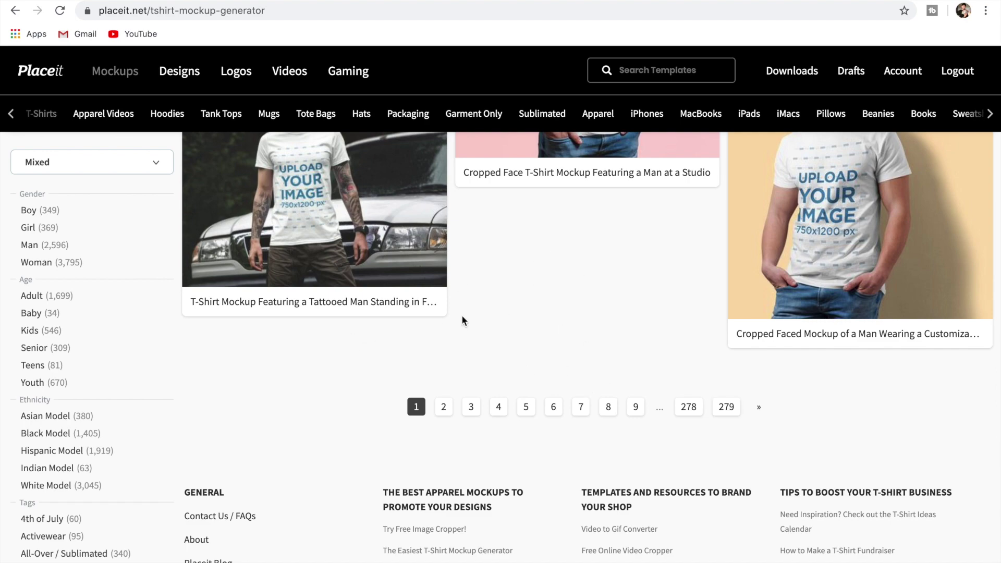
scroll(252, 369, "up", 15)
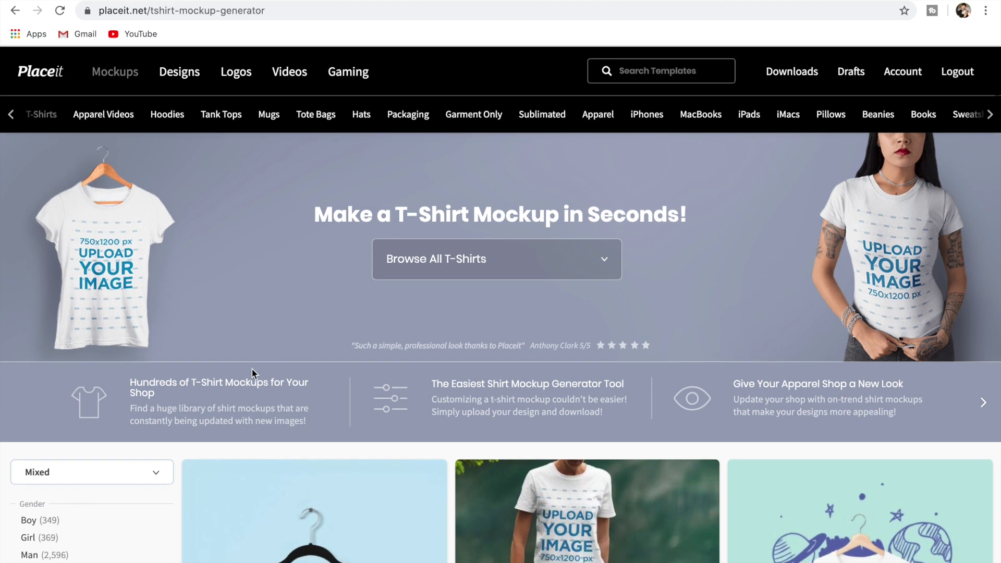
scroll(252, 369, "down", 6)
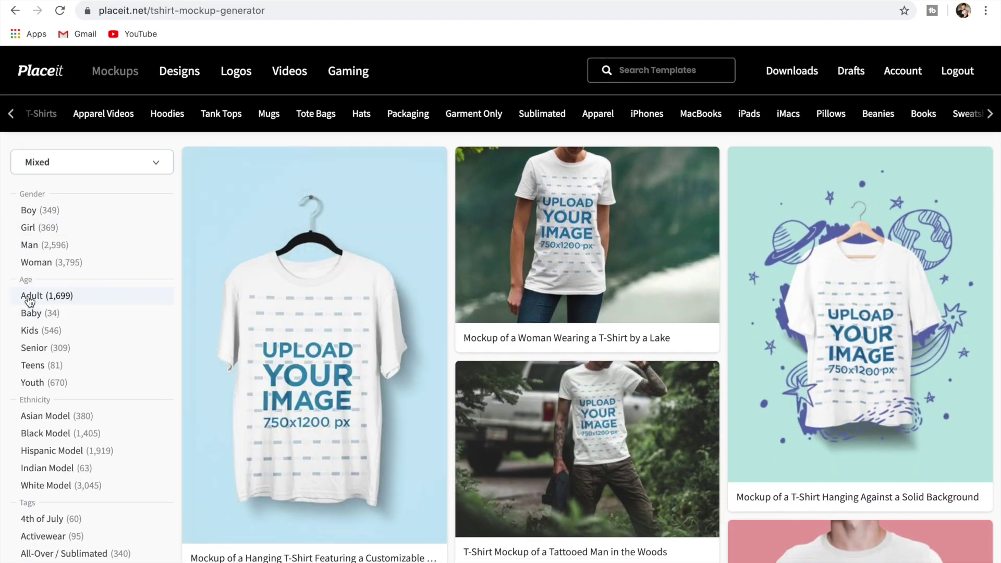
scroll(119, 289, "down", 5)
scroll(62, 319, "down", 3)
scroll(58, 363, "down", 5)
scroll(58, 364, "down", 7)
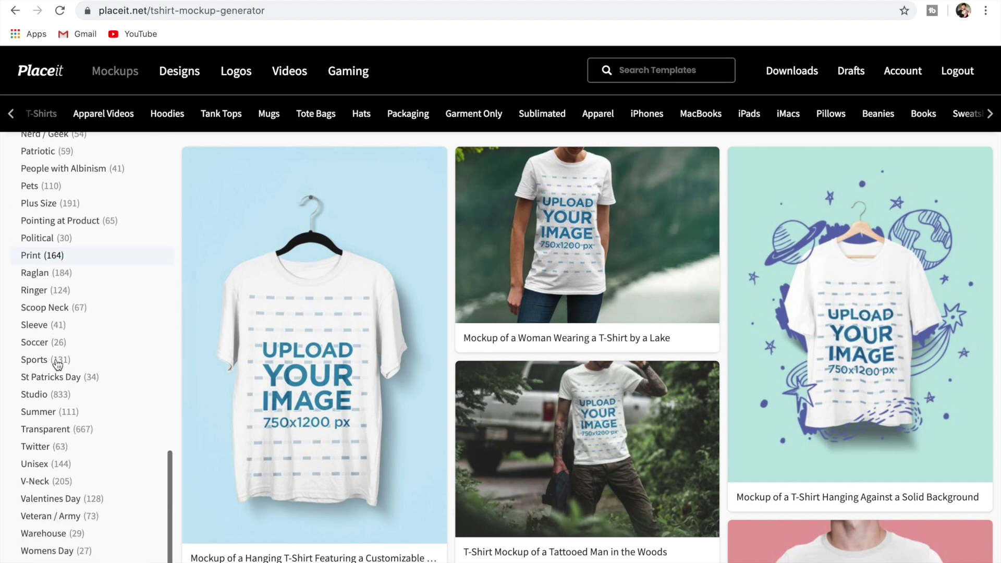
scroll(57, 363, "down", 4)
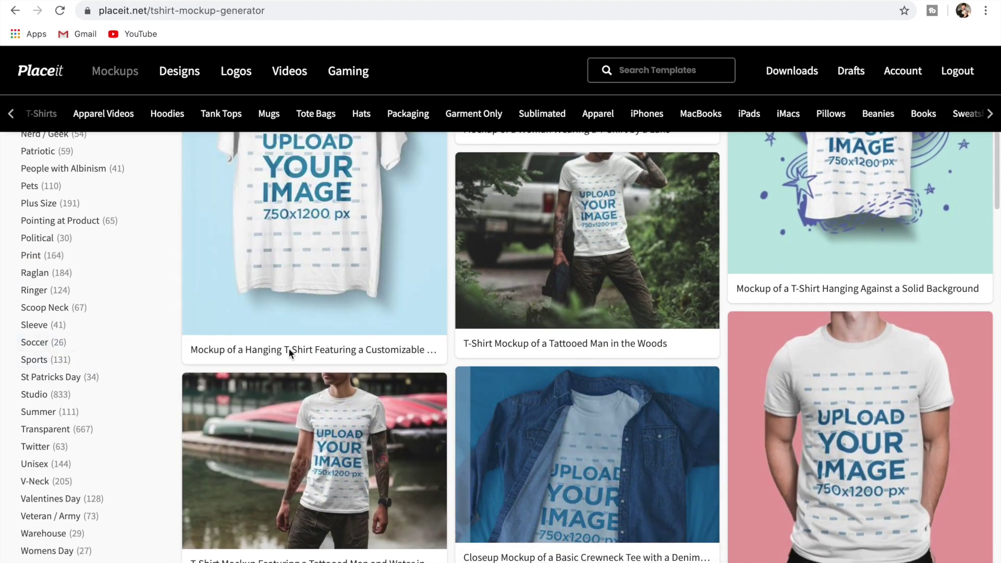
scroll(451, 322, "up", 5)
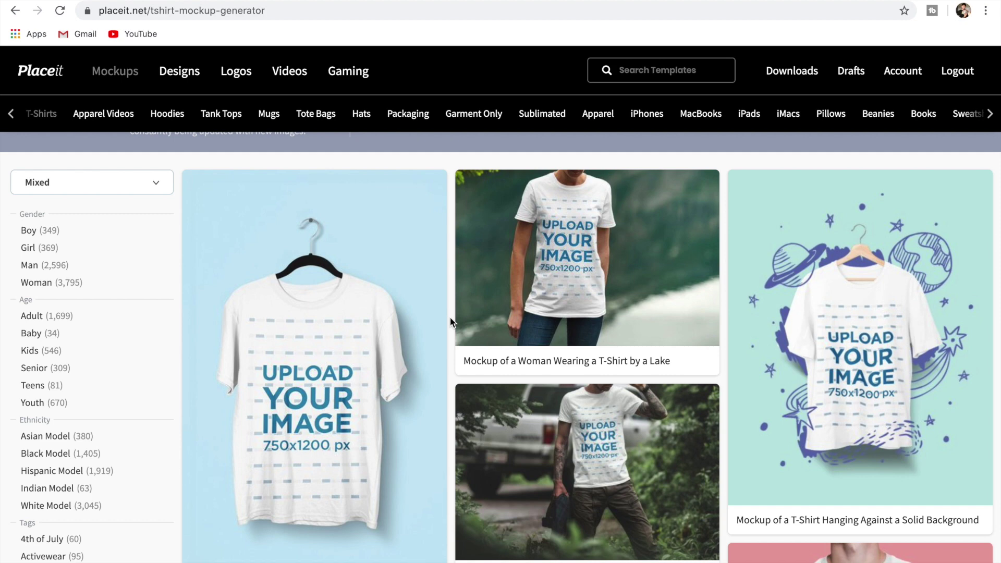
scroll(451, 322, "down", 8)
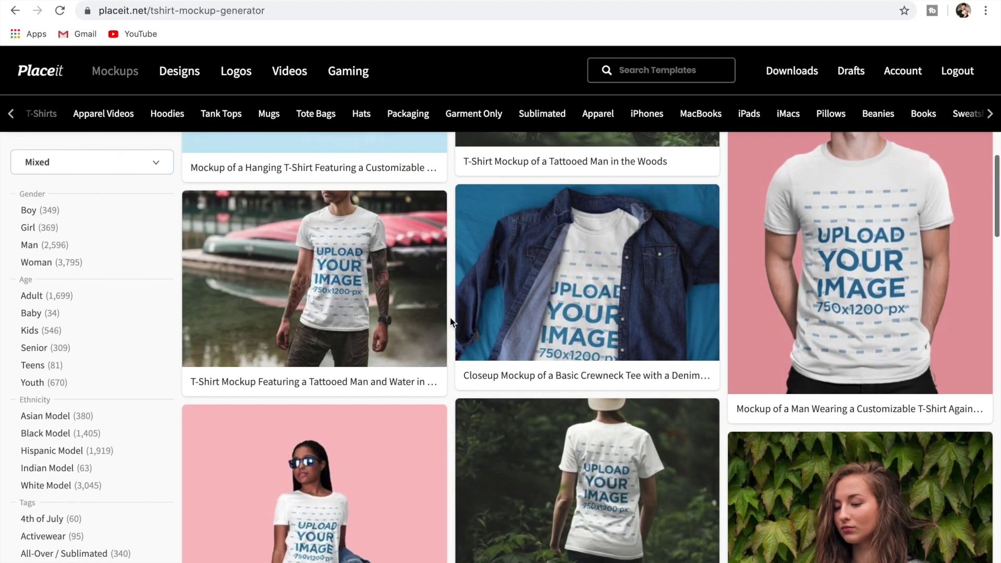
scroll(451, 322, "down", 7)
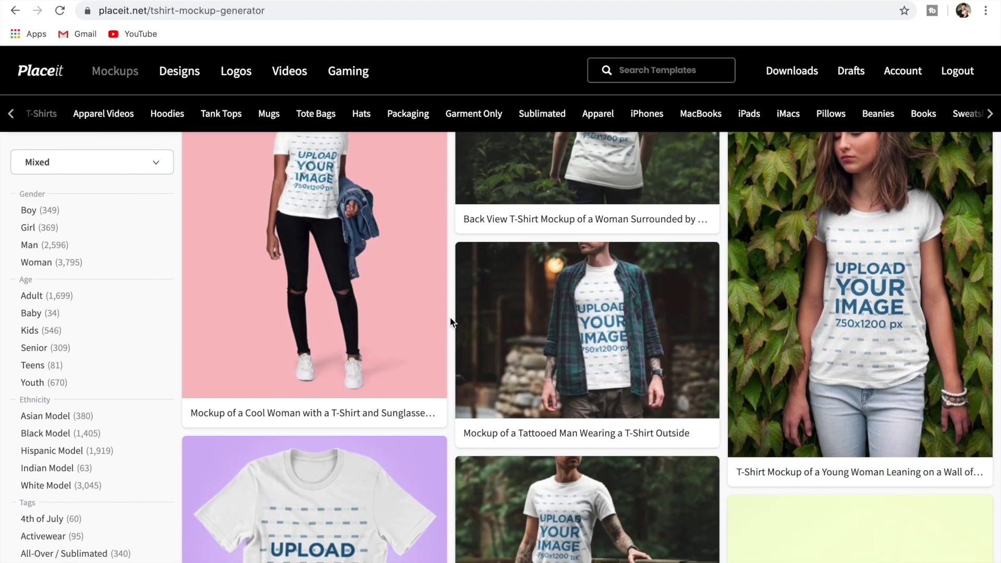
scroll(450, 322, "down", 15)
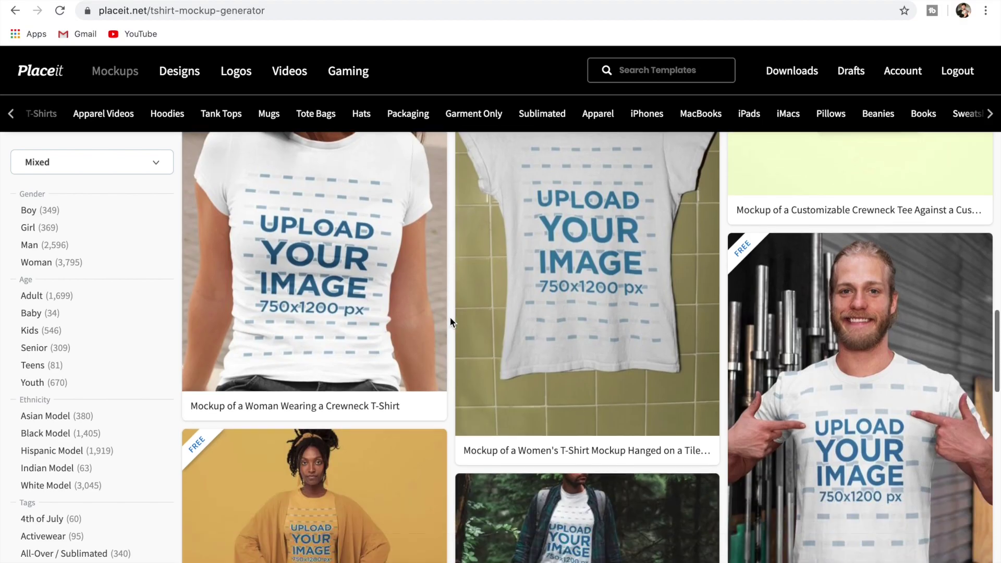
scroll(450, 321, "down", 7)
scroll(449, 318, "up", 10)
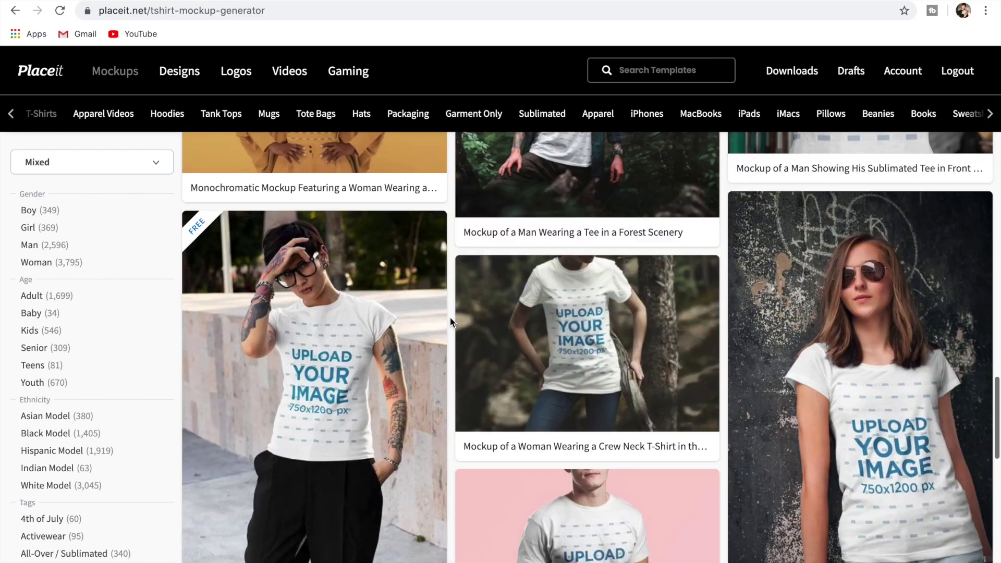
scroll(451, 321, "down", 3)
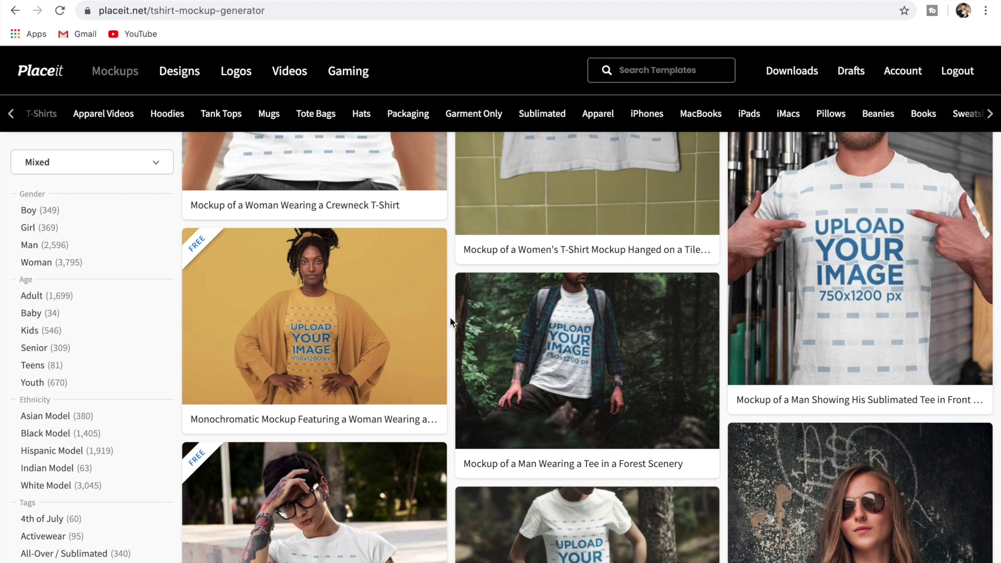
mouse_move(482, 307)
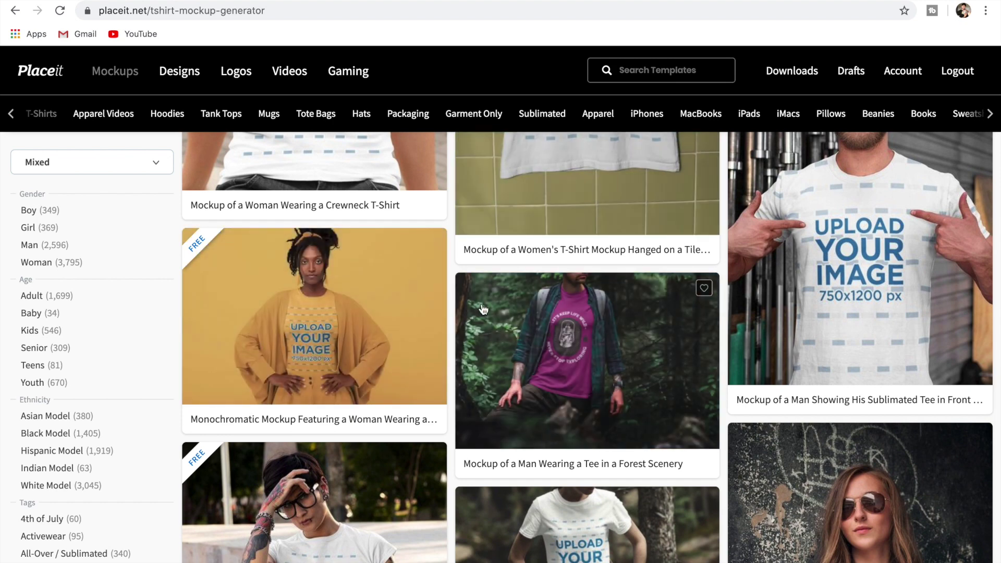
scroll(447, 384, "down", 3)
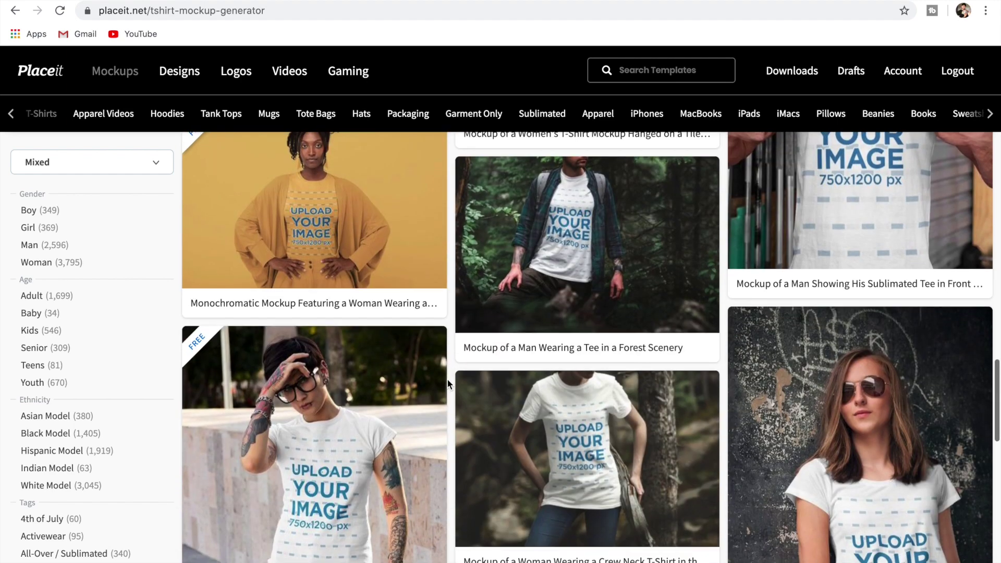
scroll(453, 435, "down", 15)
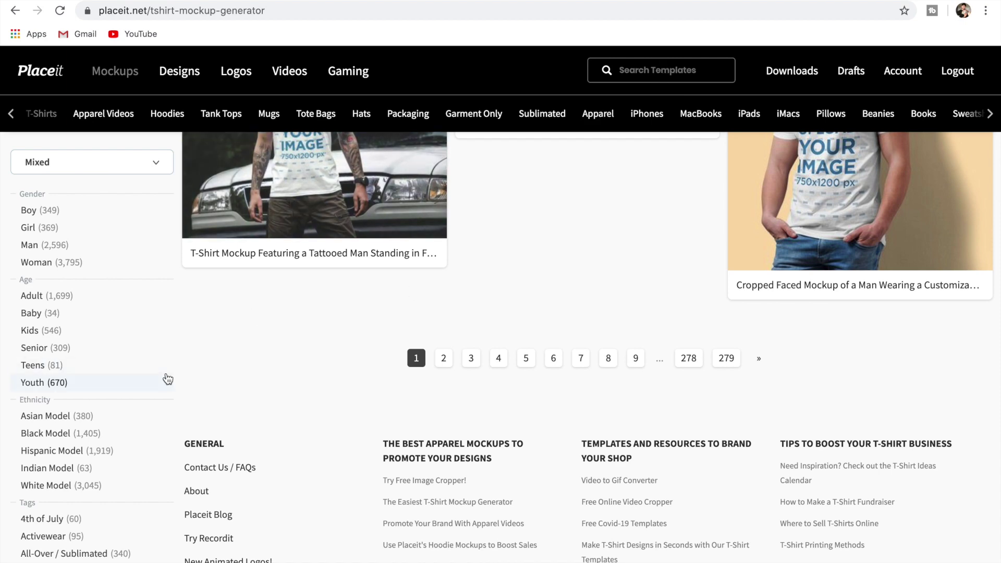
scroll(46, 400, "down", 8)
scroll(45, 400, "down", 10)
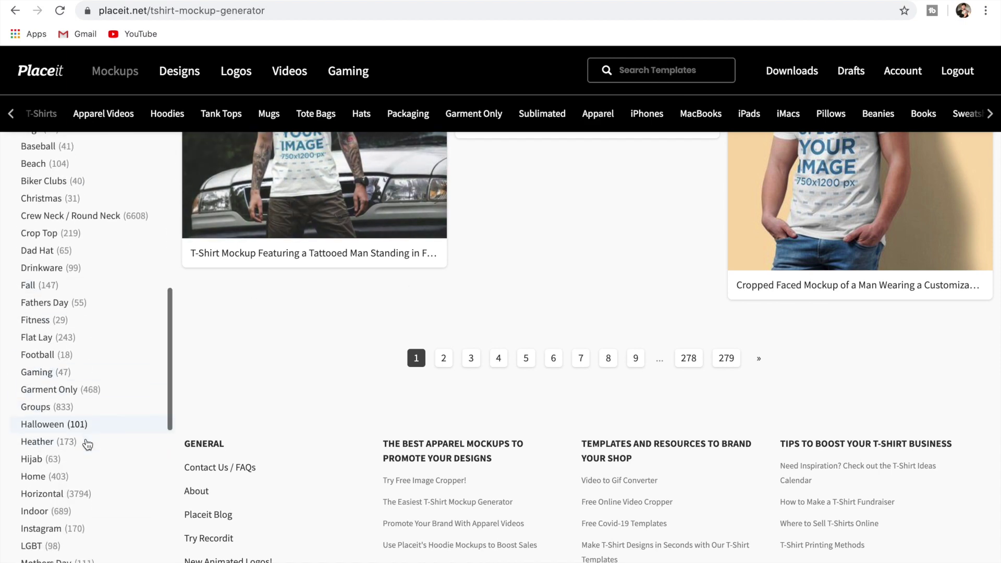
scroll(85, 440, "up", 15)
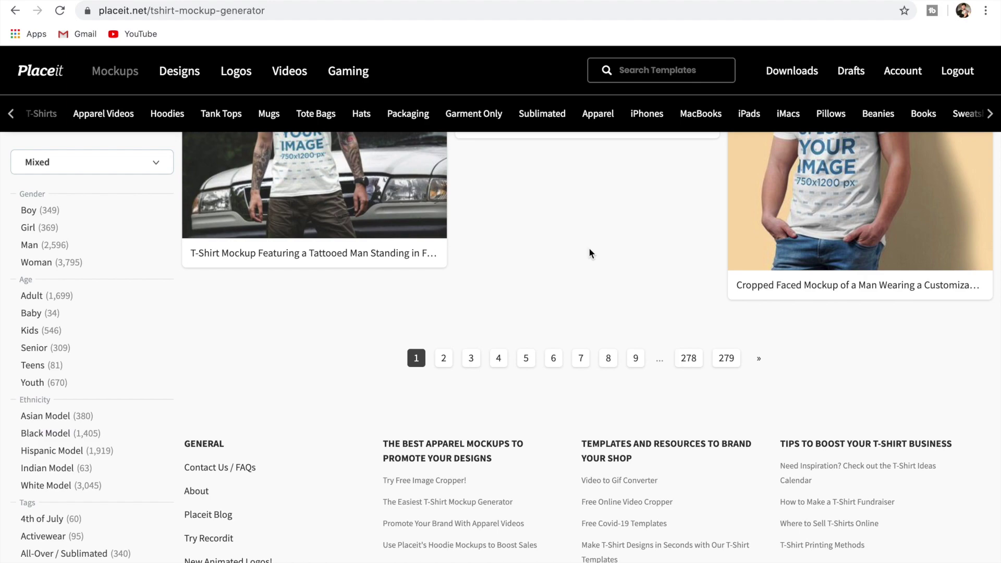
scroll(589, 247, "up", 15)
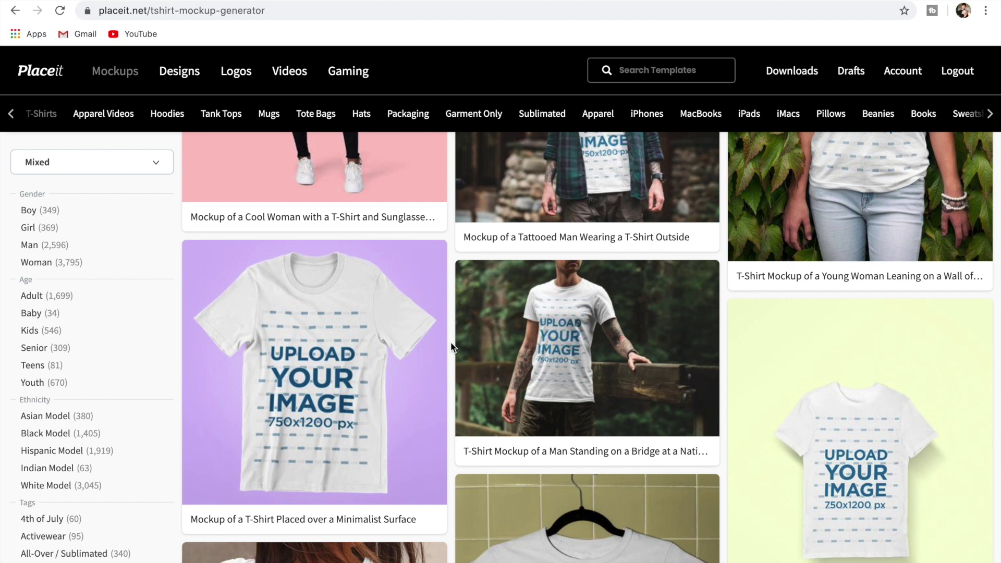
scroll(451, 347, "down", 1)
scroll(451, 347, "up", 6)
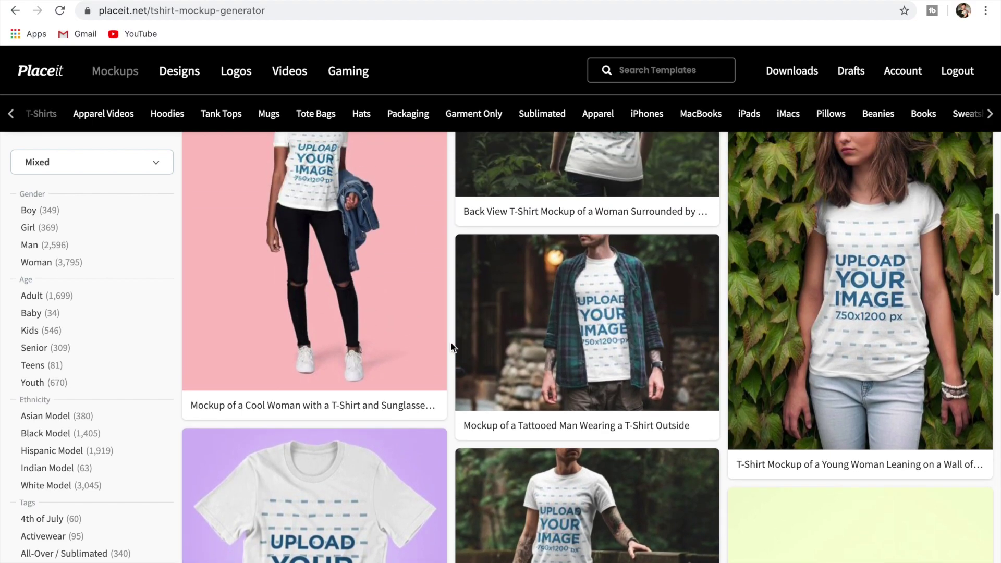
scroll(451, 348, "down", 20)
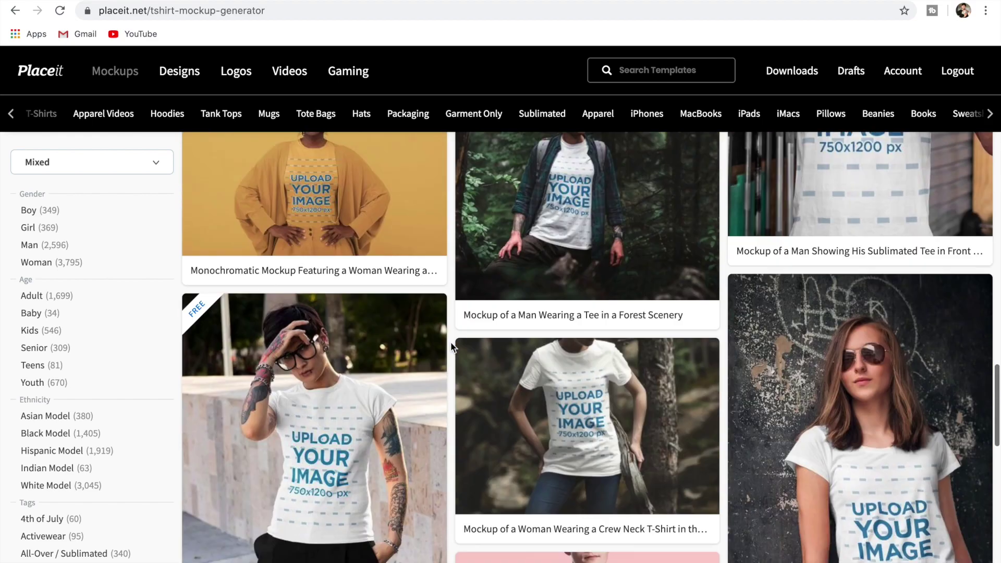
scroll(452, 344, "down", 10)
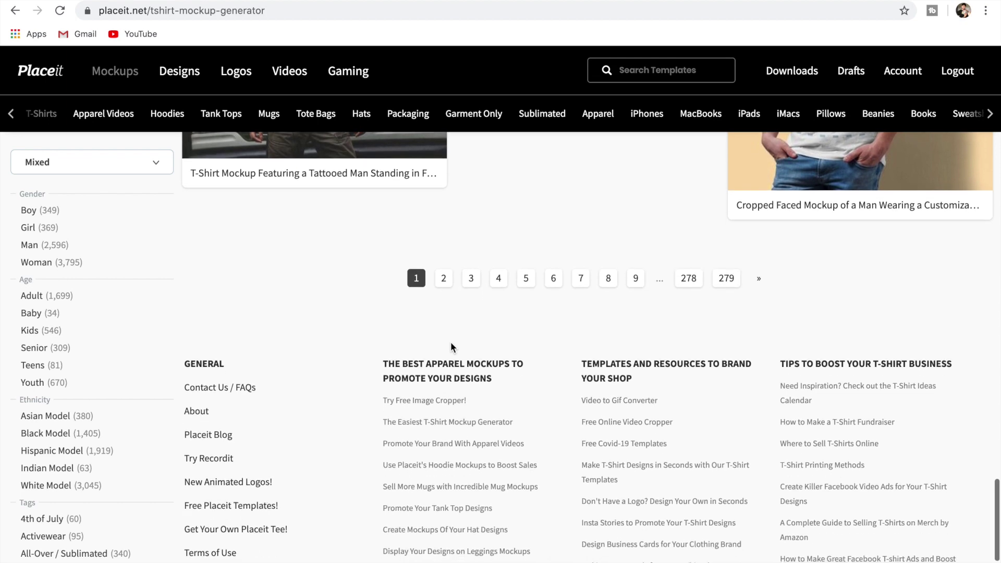
scroll(452, 344, "up", 8)
scroll(450, 342, "up", 6)
scroll(156, 342, "down", 9)
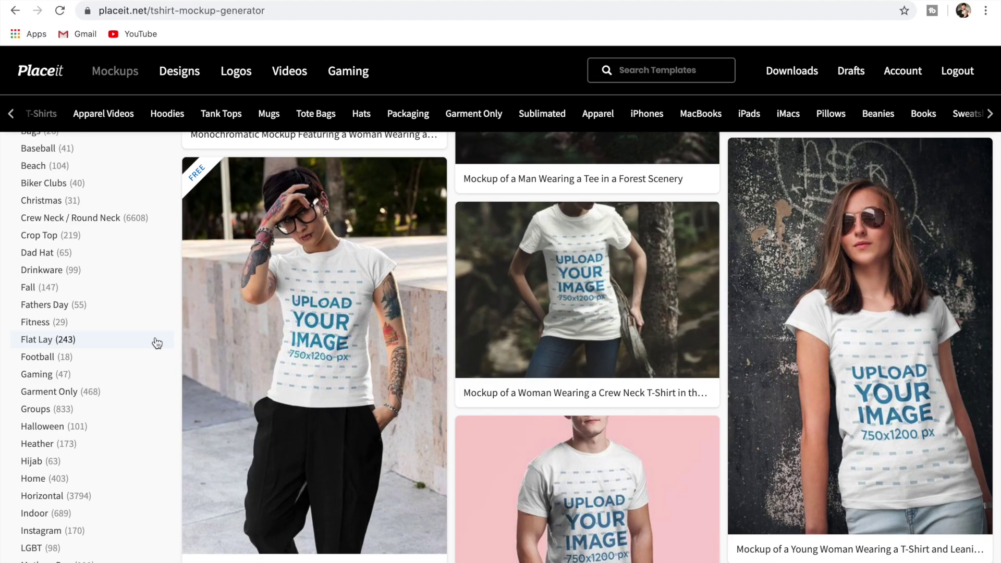
Step: Filter the T-shirt mockups by the Gaming tag and browse the gamer-themed results
left_click(41, 374)
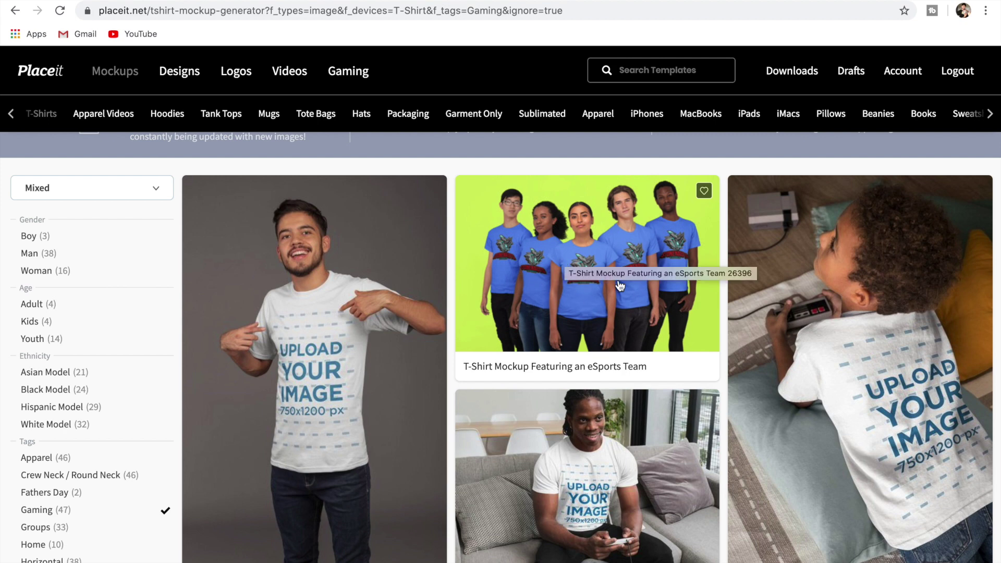
scroll(443, 322, "down", 8)
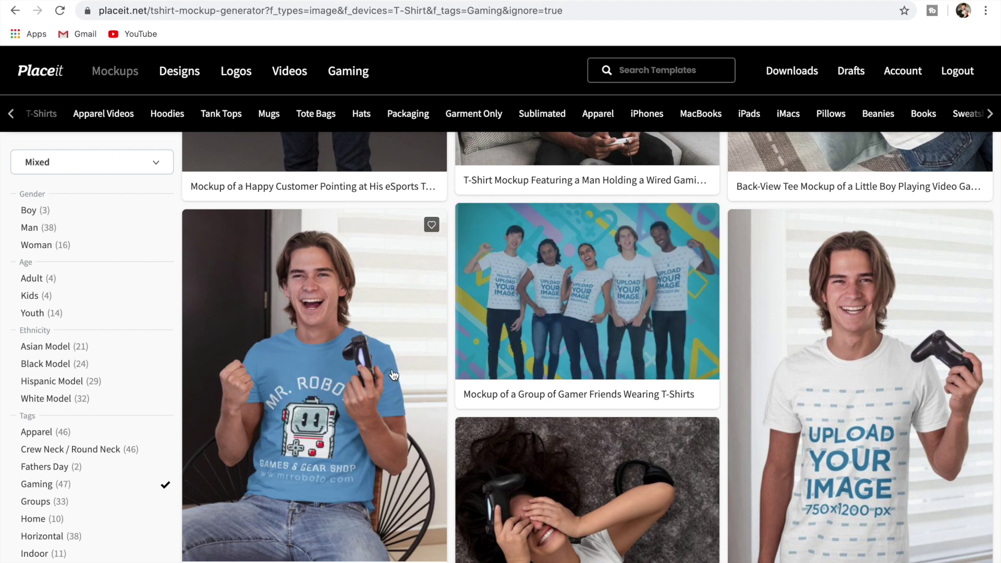
scroll(455, 399, "down", 3)
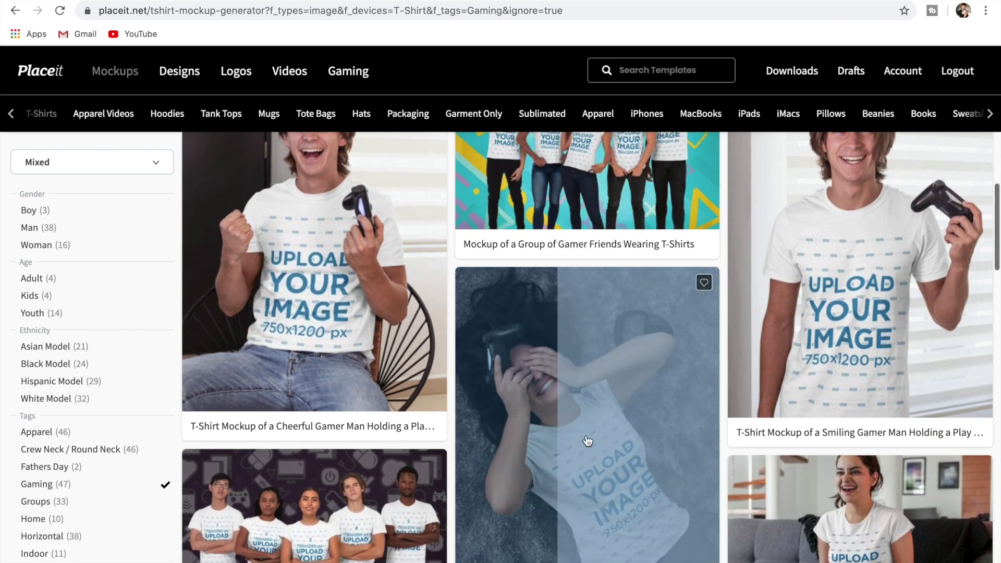
scroll(575, 454, "down", 2)
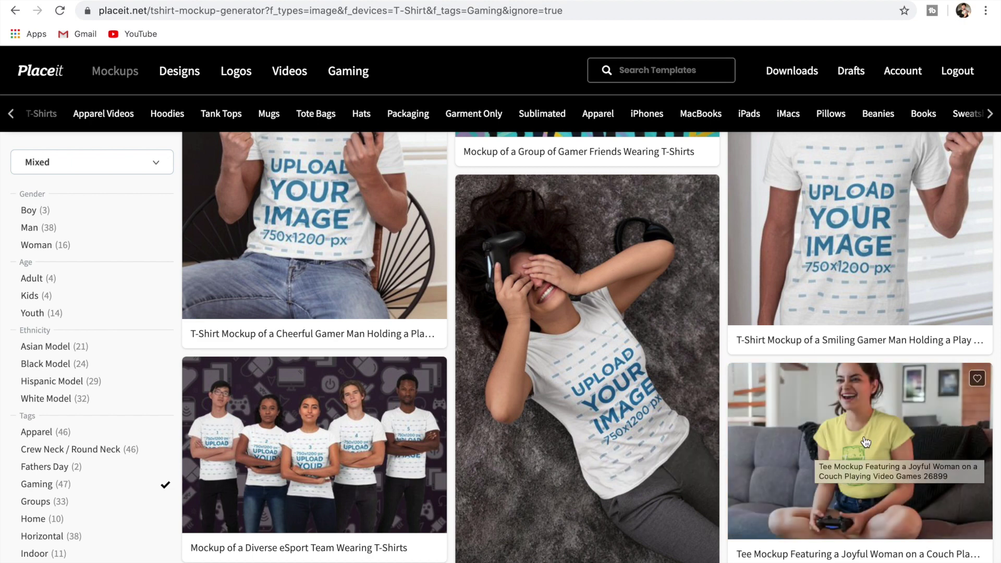
scroll(865, 442, "down", 3)
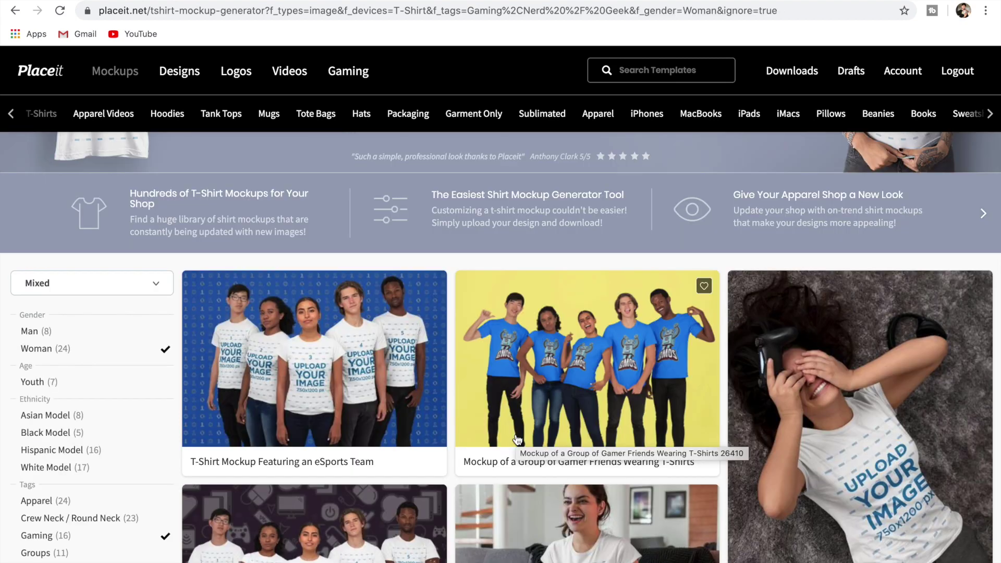
Step: Look over the previewed gamer mockup, then return to the Gaming and Woman filtered results
mouse_move(236, 71)
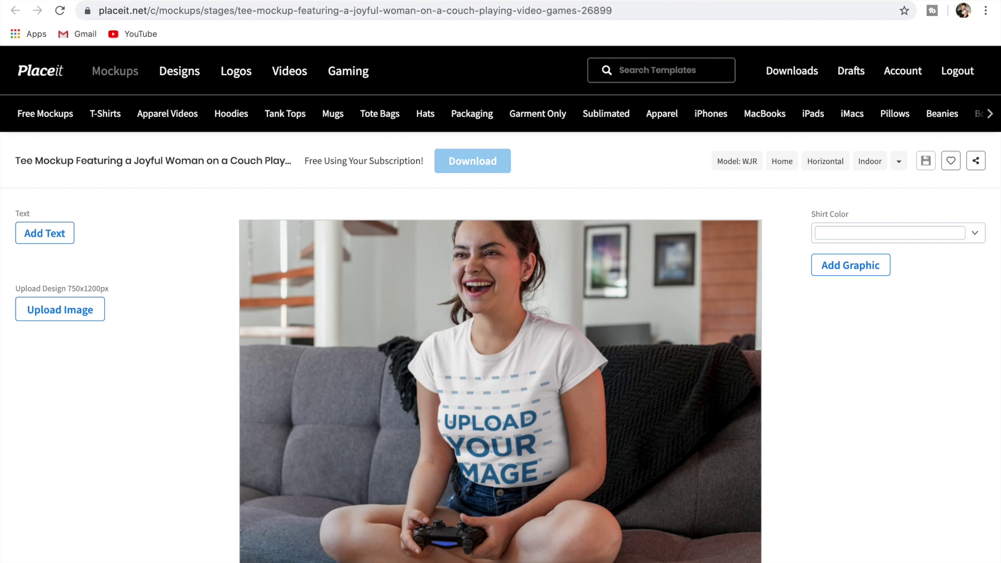
scroll(335, 269, "down", 1)
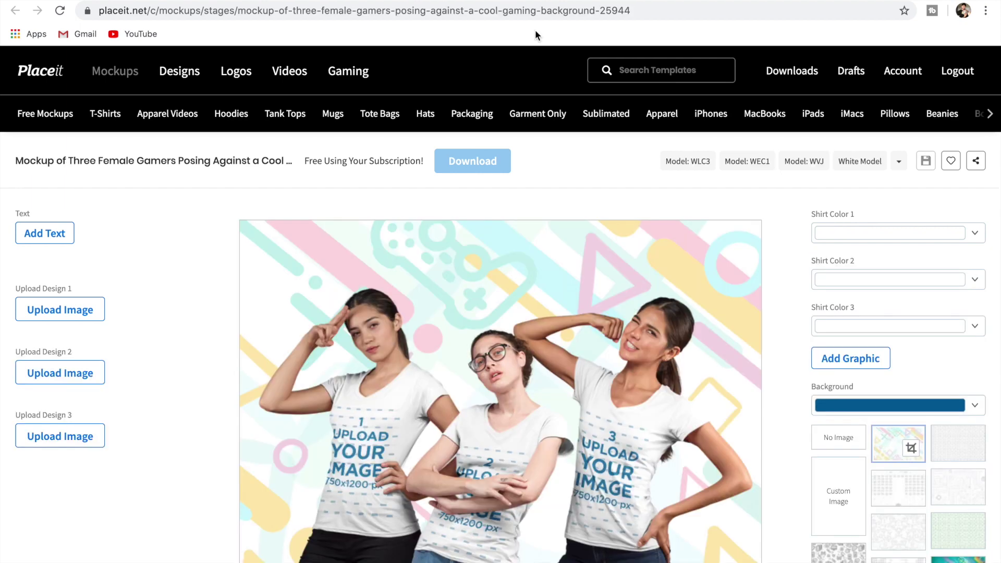
scroll(492, 311, "down", 2)
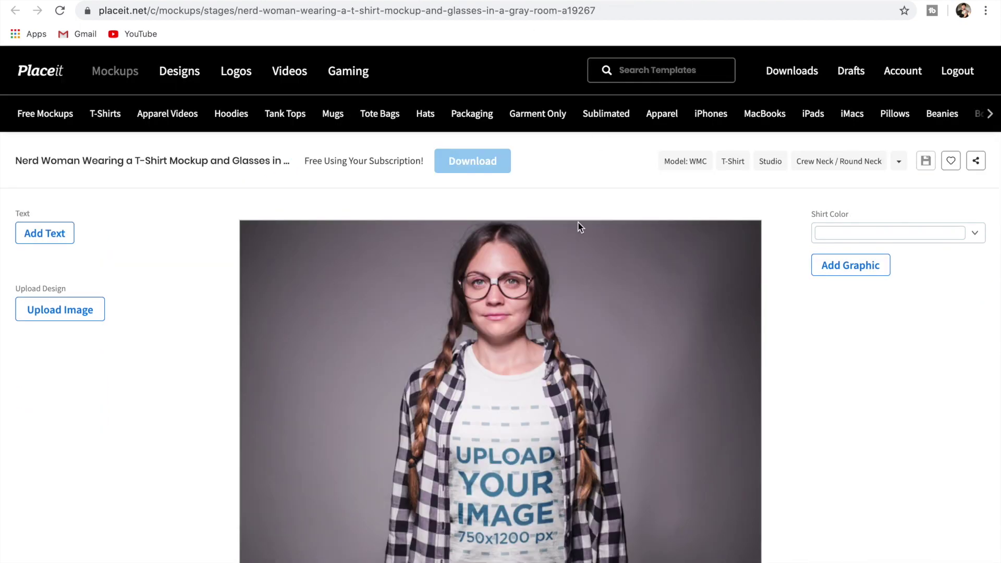
scroll(577, 306, "down", 2)
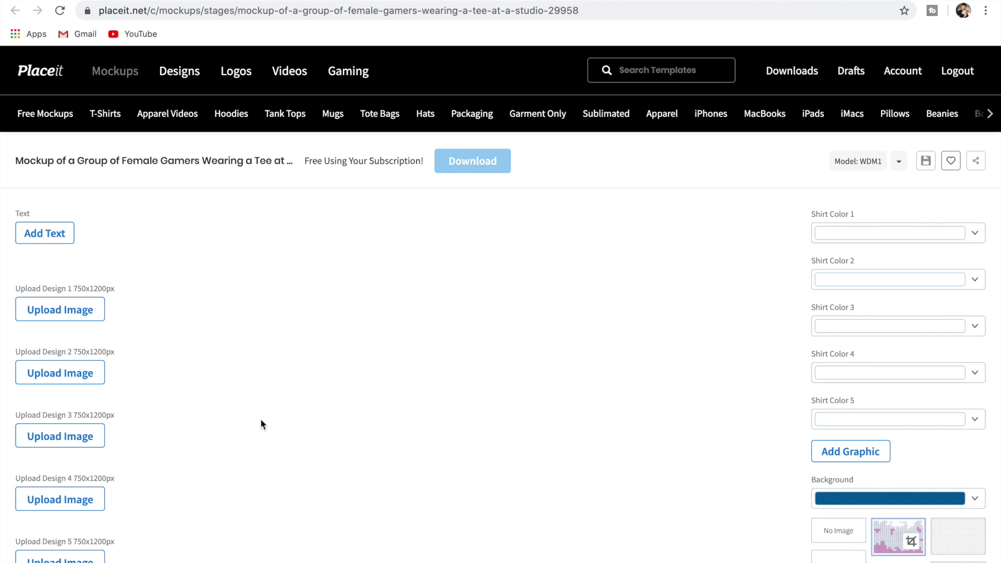
scroll(751, 333, "down", 2)
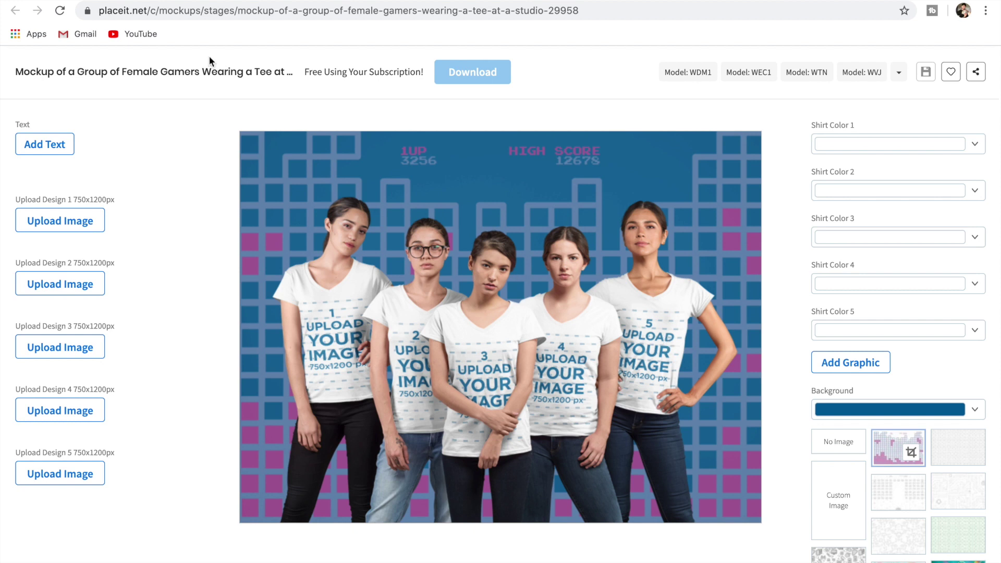
key("alt+Left")
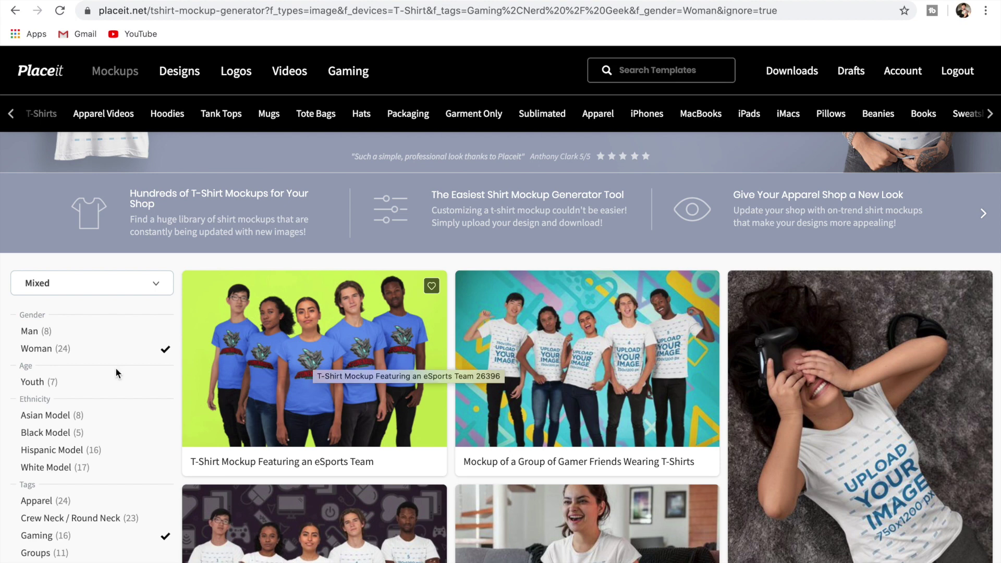
Step: Search the T-shirt mockup templates for 'yoga'
scroll(78, 368, "down", 5)
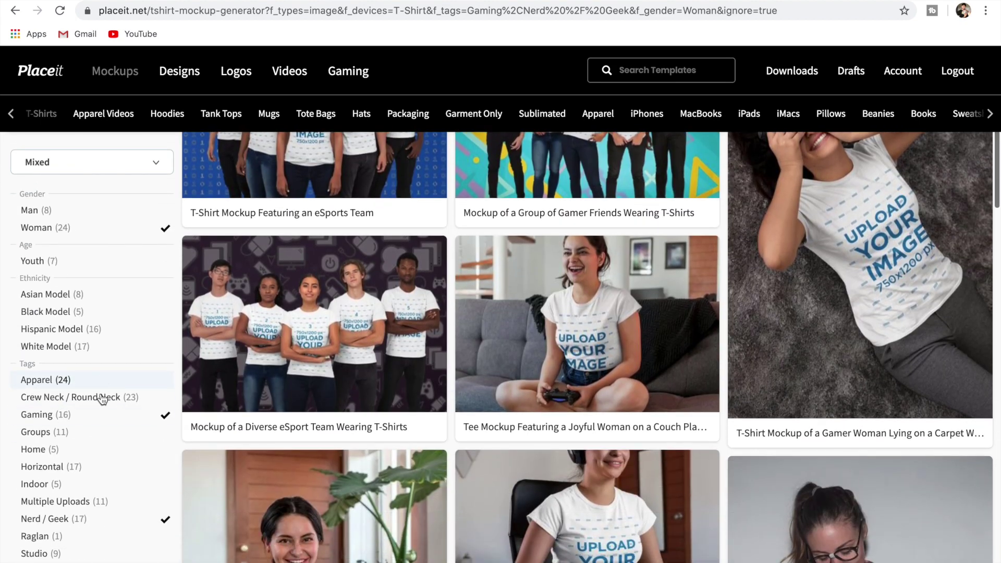
scroll(106, 481, "down", 1)
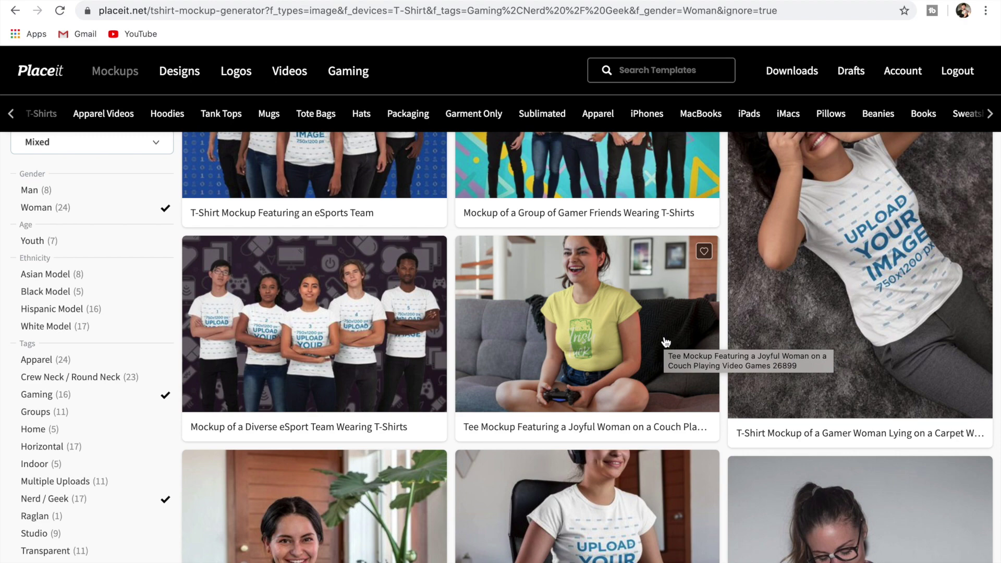
scroll(346, 284, "up", 8)
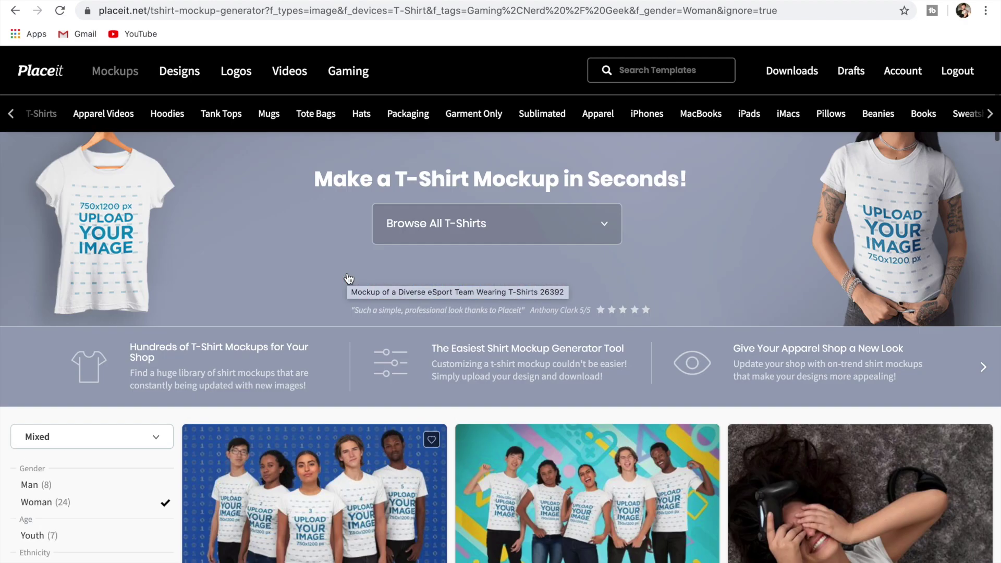
left_click(647, 65)
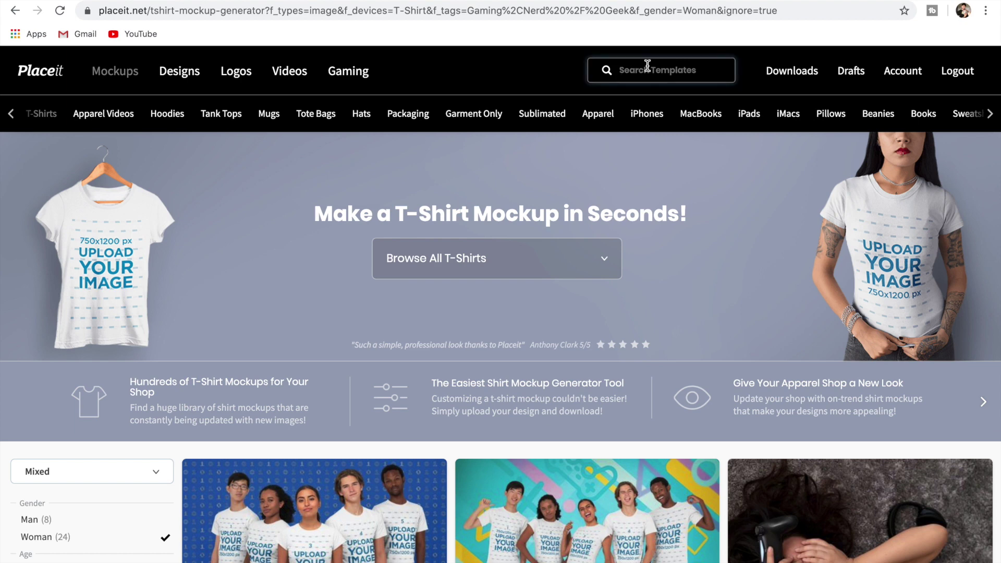
type("yoga")
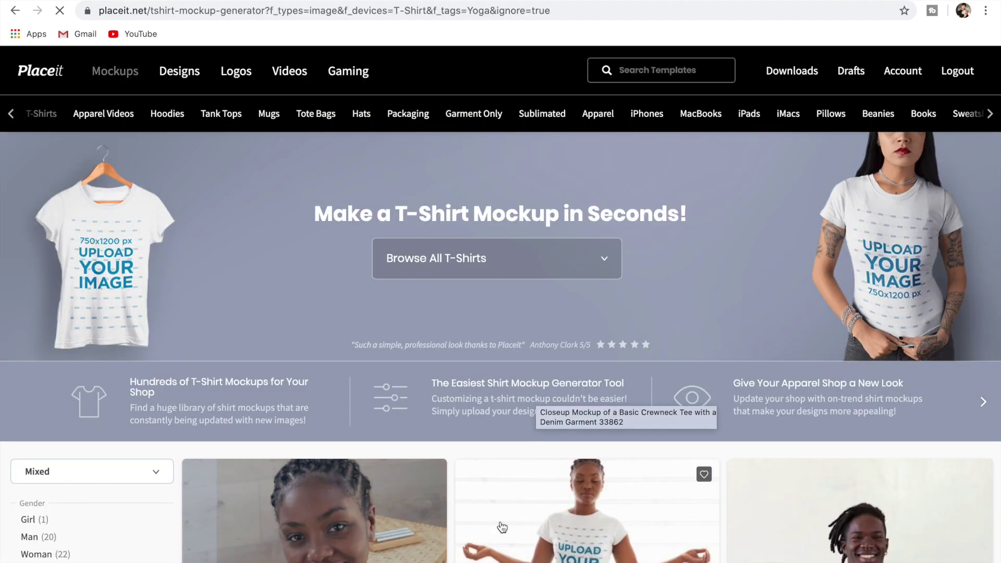
Step: Scroll through the yoga results to find the Nerd Woman in glasses gray-room mockup
scroll(500, 527, "down", 10)
scroll(502, 527, "down", 9)
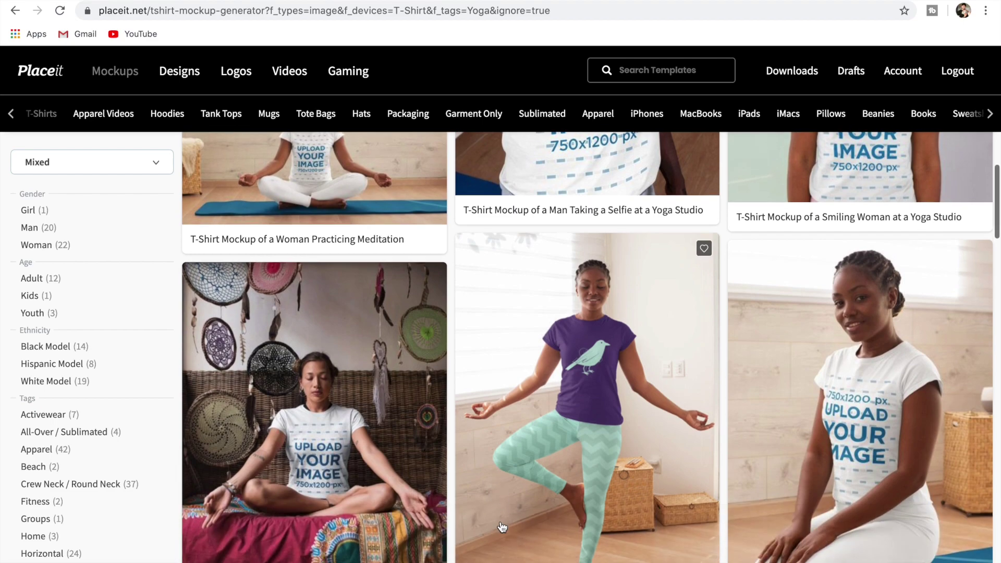
scroll(339, 442, "up", 8)
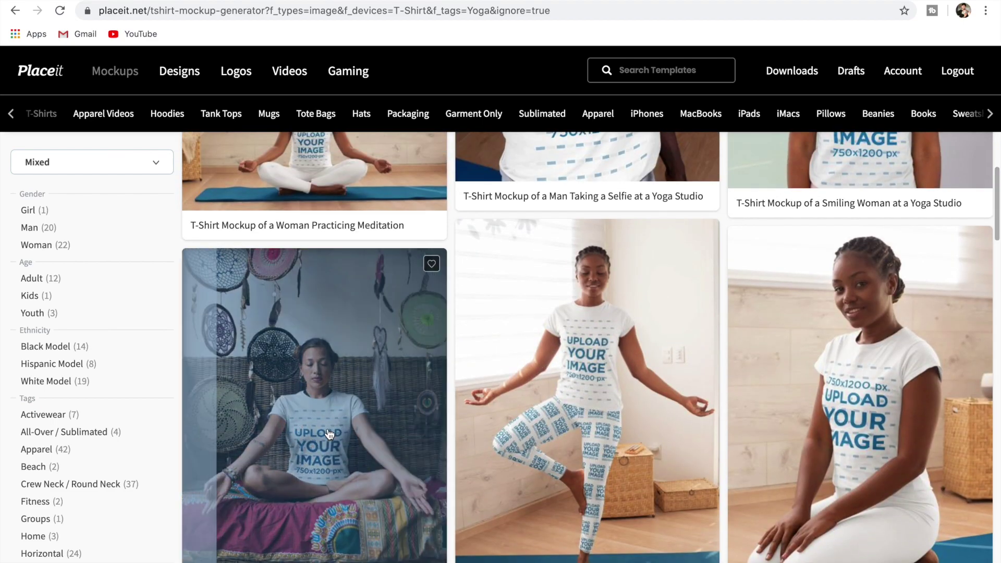
scroll(339, 442, "down", 12)
scroll(535, 404, "down", 3)
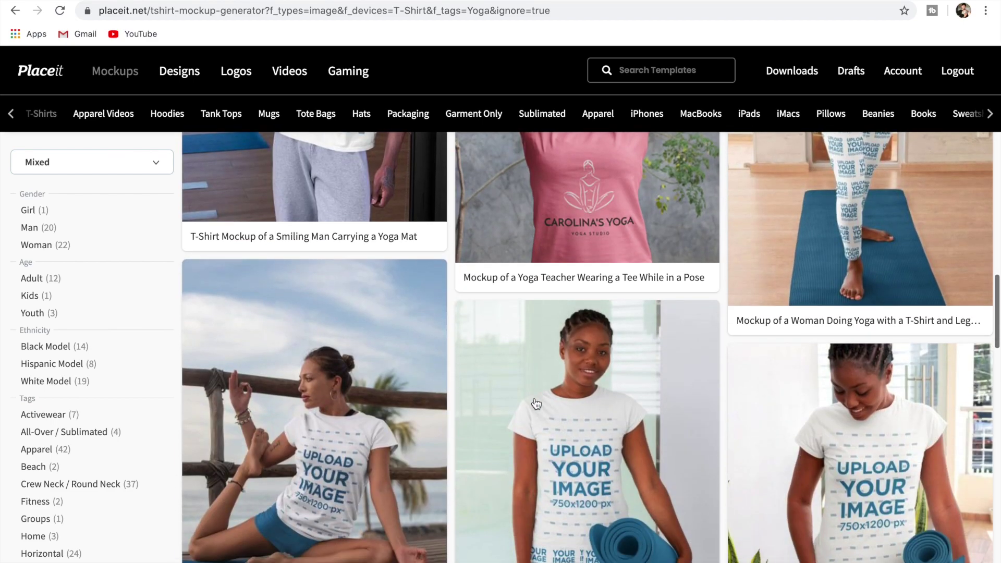
scroll(325, 262, "down", 4)
scroll(324, 262, "up", 2)
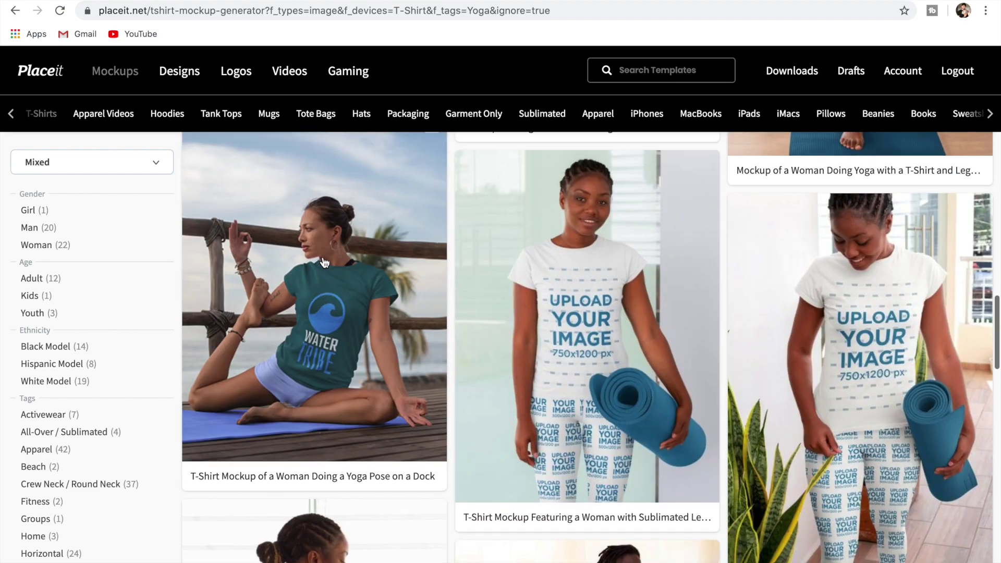
scroll(441, 331, "down", 12)
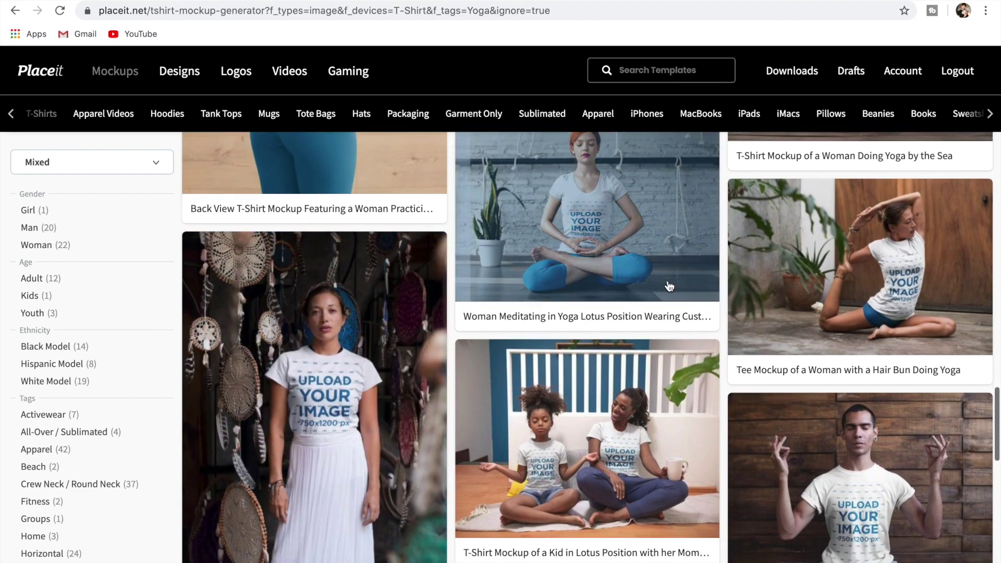
scroll(670, 287, "down", 8)
scroll(540, 273, "up", 16)
scroll(540, 275, "up", 7)
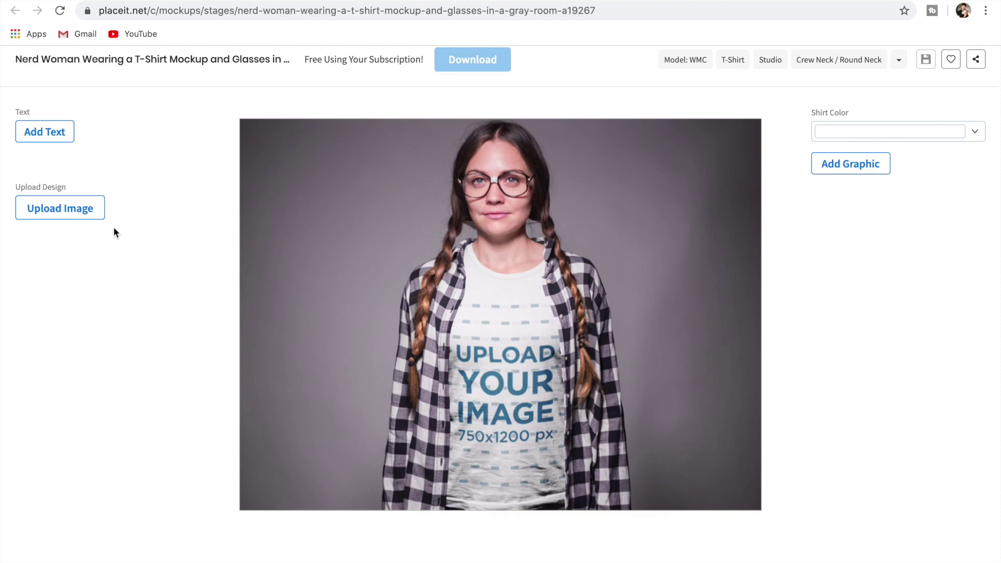
Step: Upload the Gamer Girl logo and crop it to sit high on the chest
left_click(70, 213)
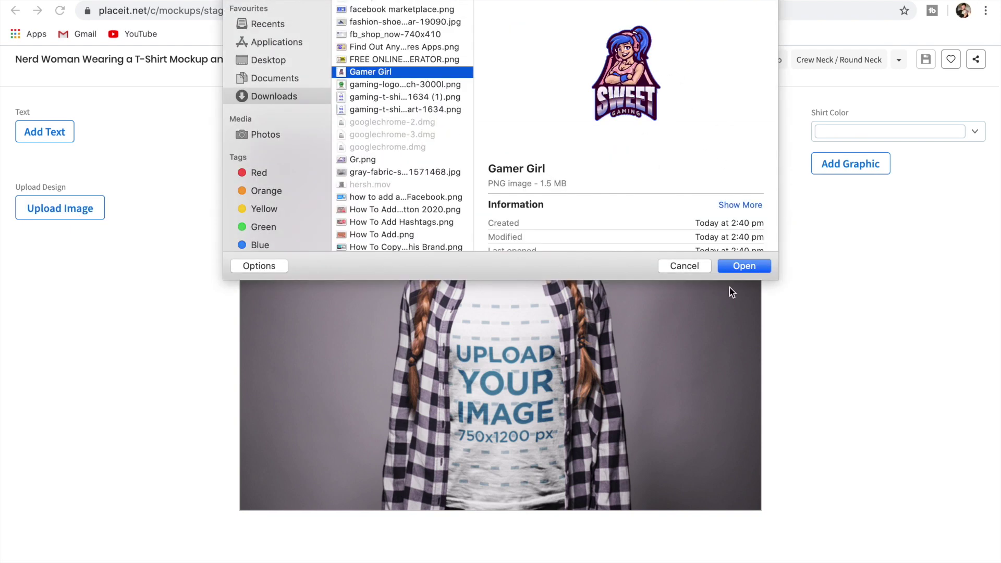
left_click(747, 268)
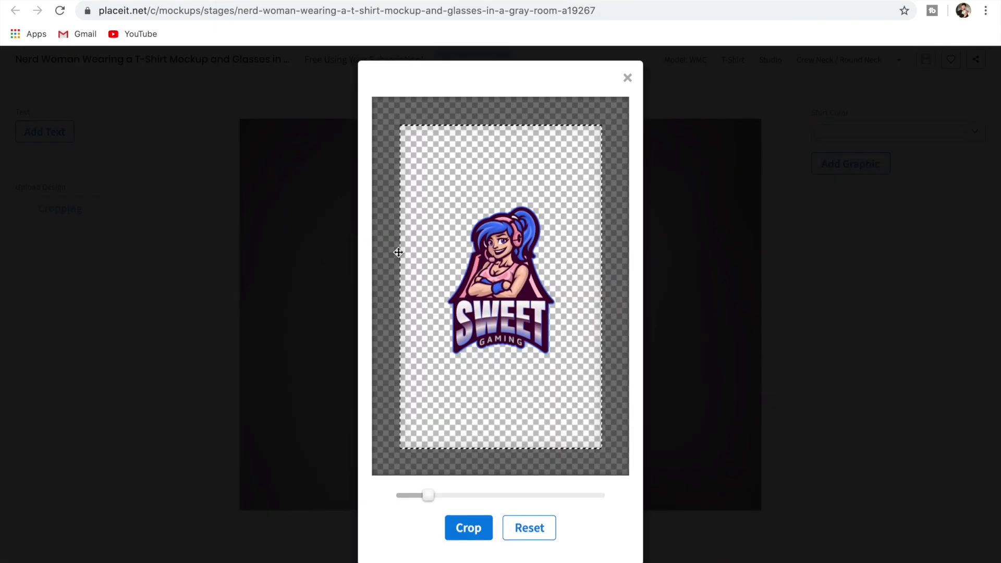
left_click_drag(499, 365, 495, 194)
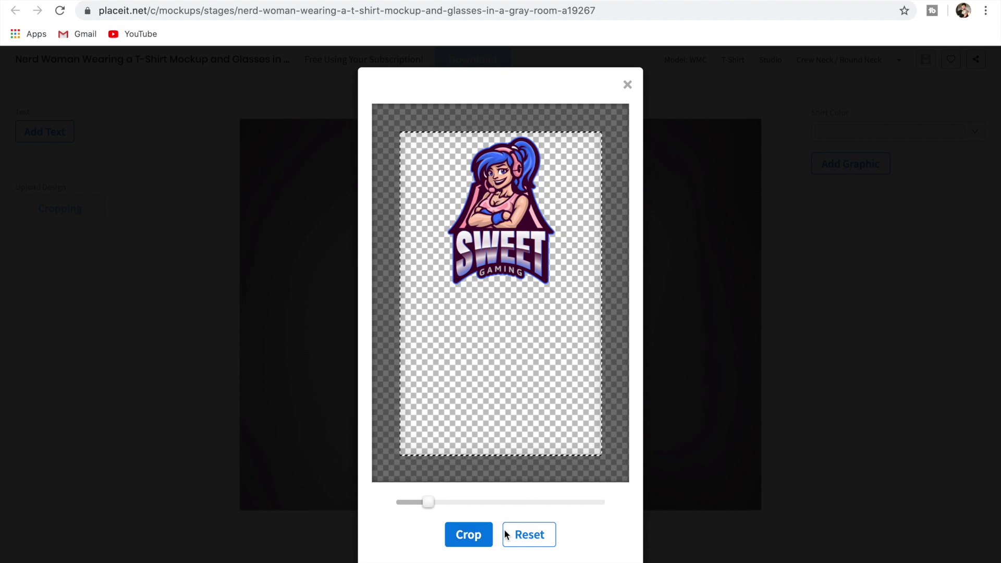
left_click(468, 535)
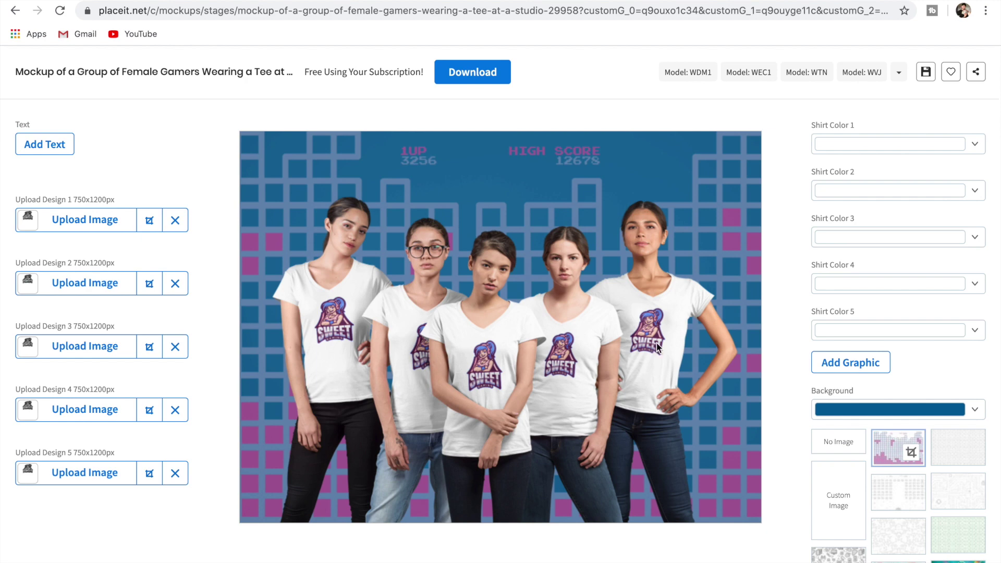
Step: Set the background to the teal gaming pattern and make Shirt Color 3 yellow
scroll(796, 281, "down", 4)
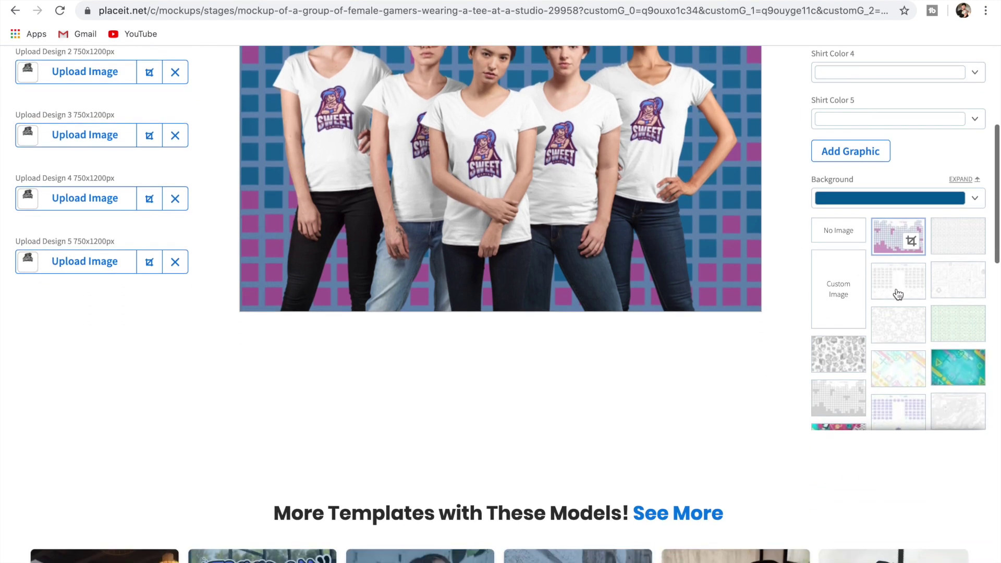
left_click(958, 367)
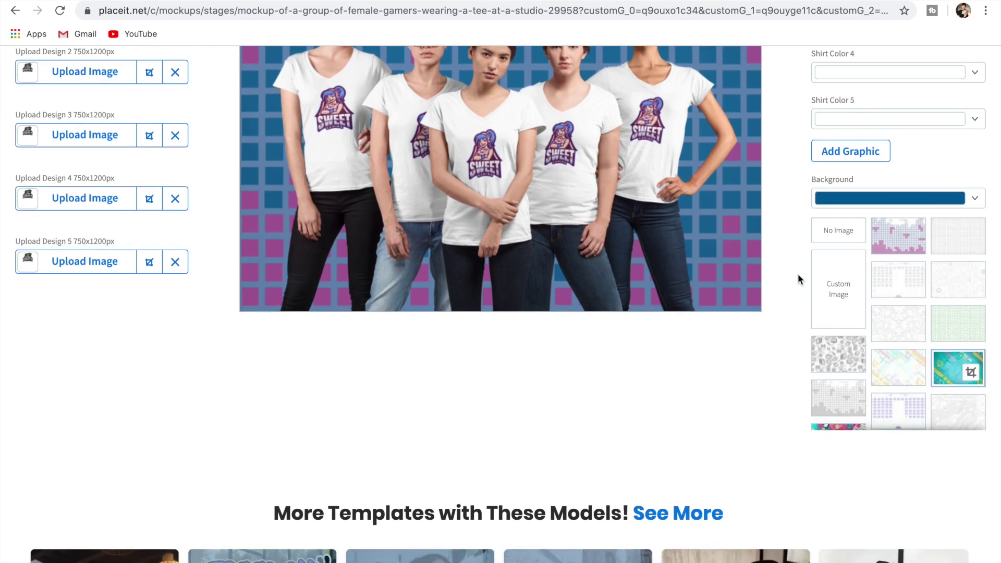
scroll(809, 217, "up", 2)
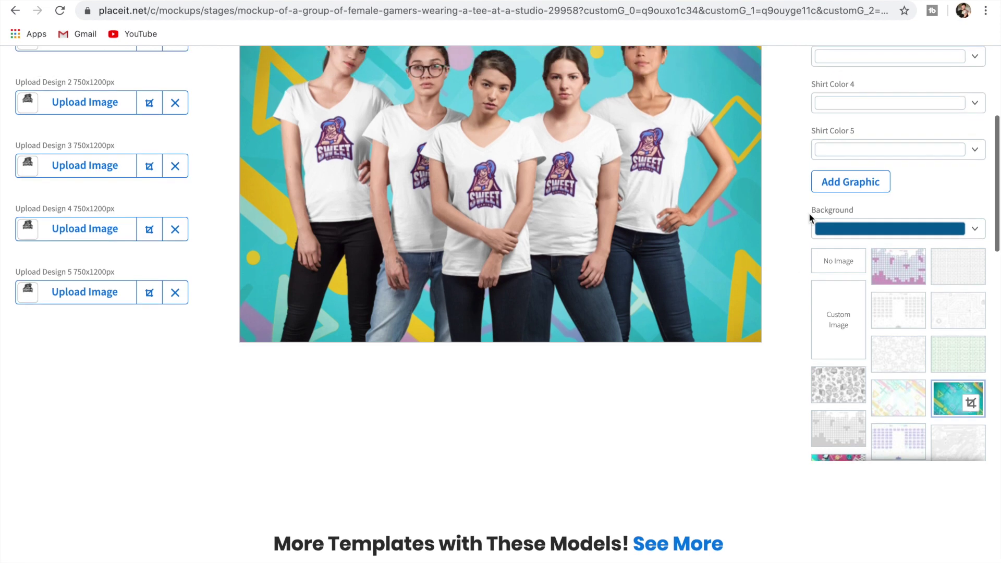
scroll(809, 217, "up", 2)
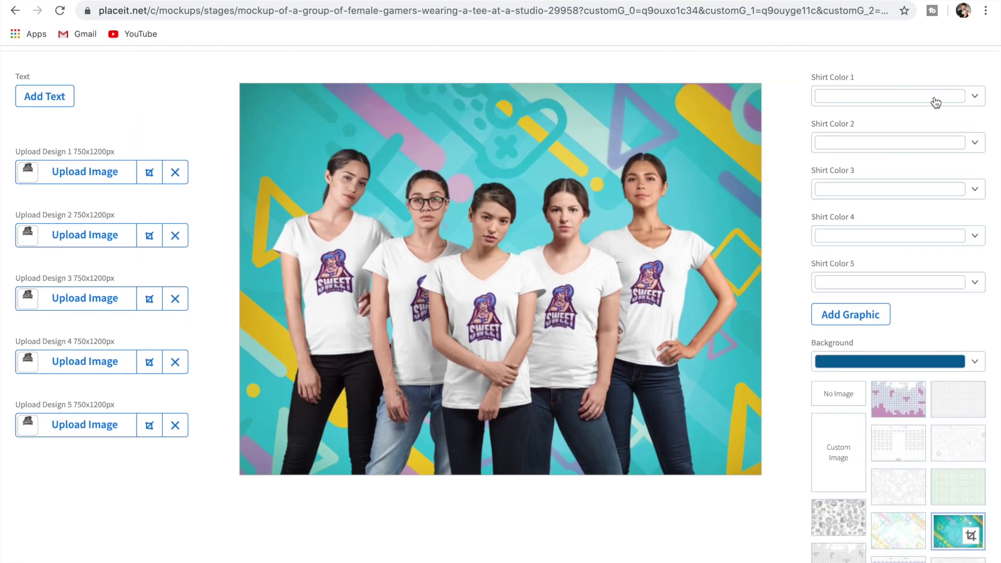
left_click(964, 188)
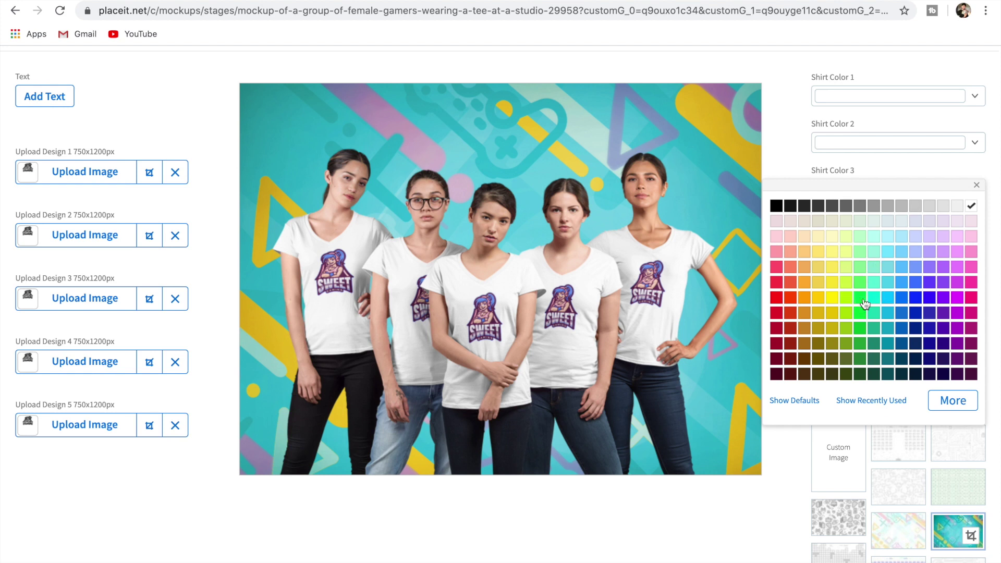
left_click(831, 267)
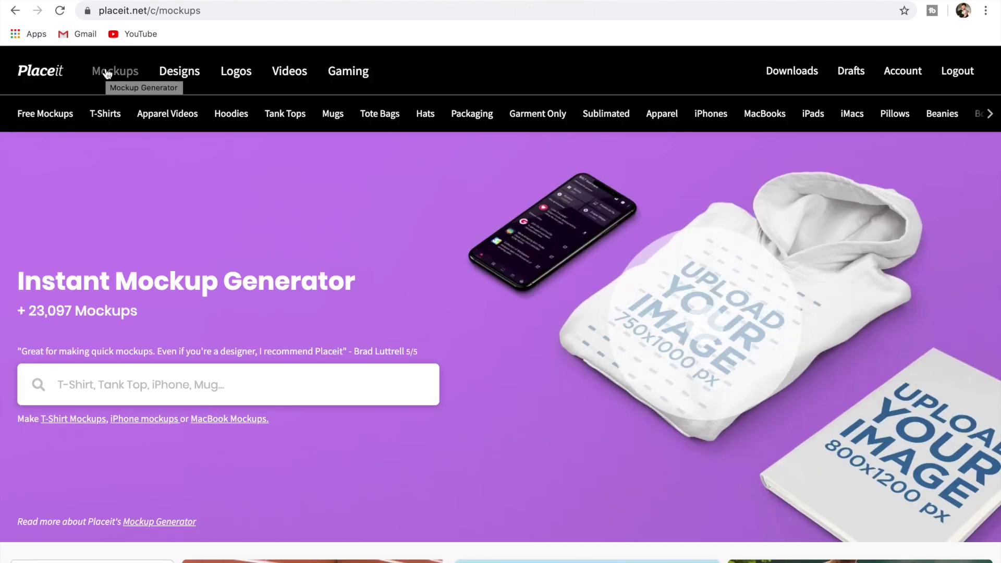
Step: Browse the T-shirt video mockups and filter them to the Woman gender
left_click(167, 122)
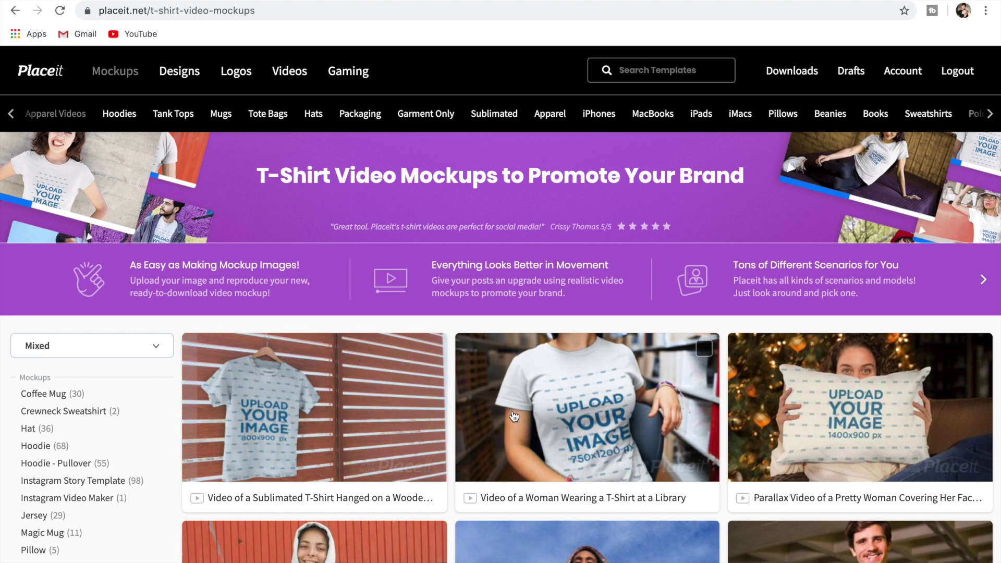
scroll(511, 415, "down", 4)
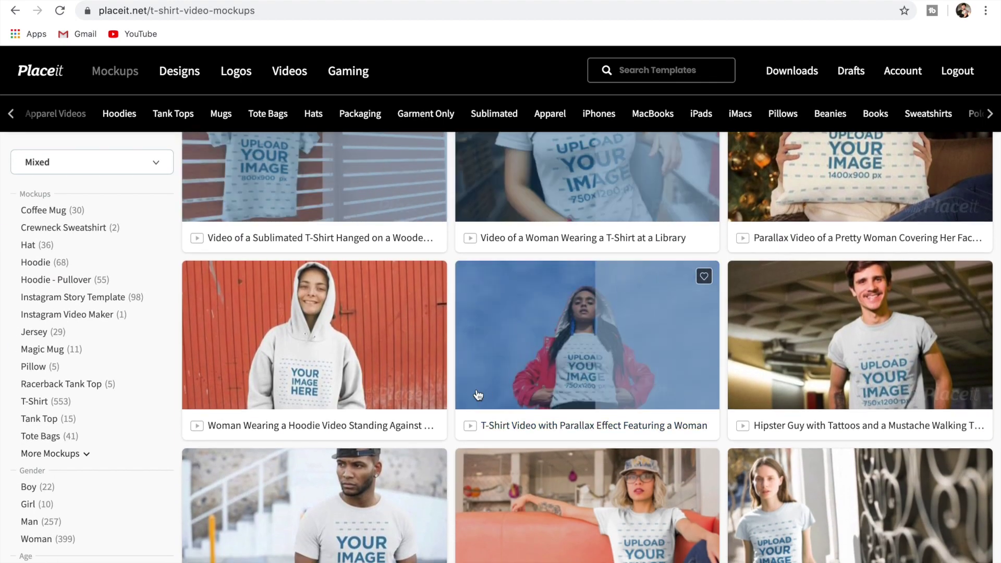
scroll(542, 370, "up", 1)
scroll(511, 381, "down", 3)
scroll(477, 394, "down", 1)
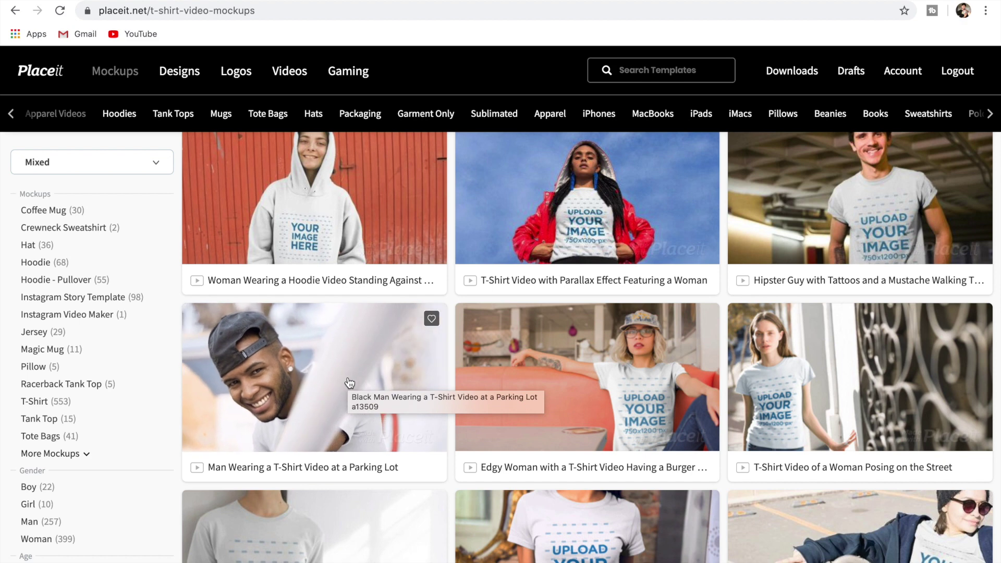
mouse_move(672, 355)
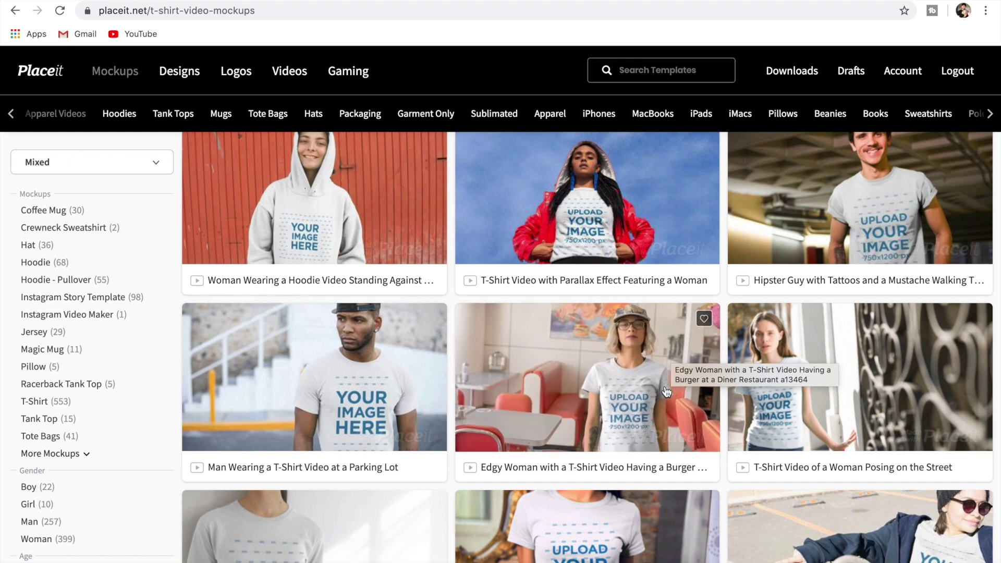
scroll(666, 391, "down", 9)
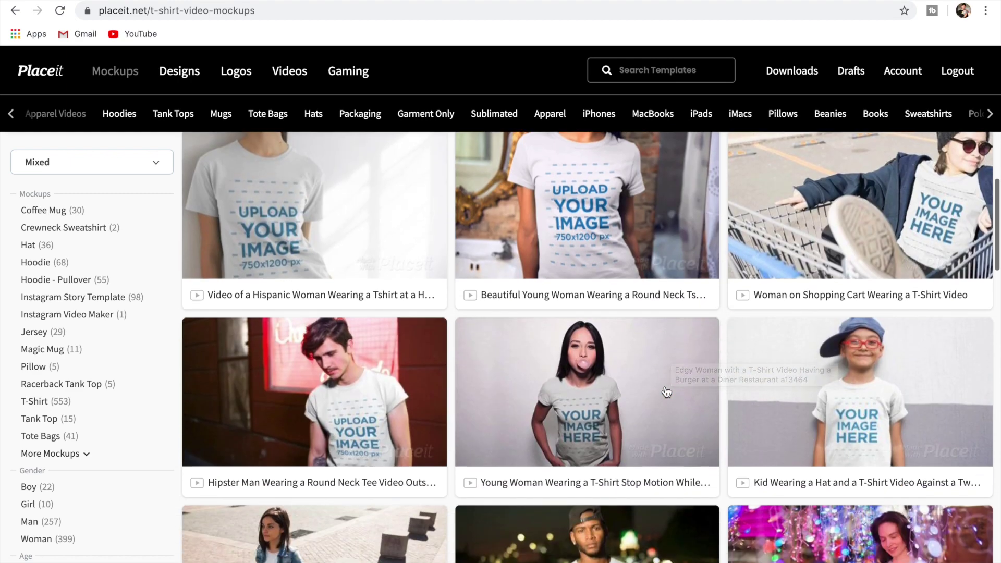
scroll(666, 392, "up", 1)
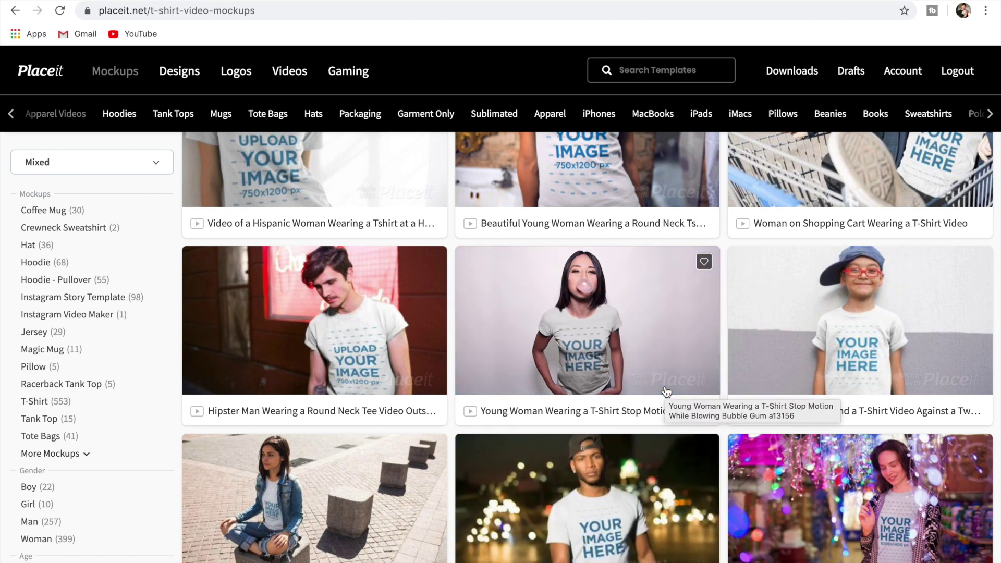
scroll(666, 392, "down", 5)
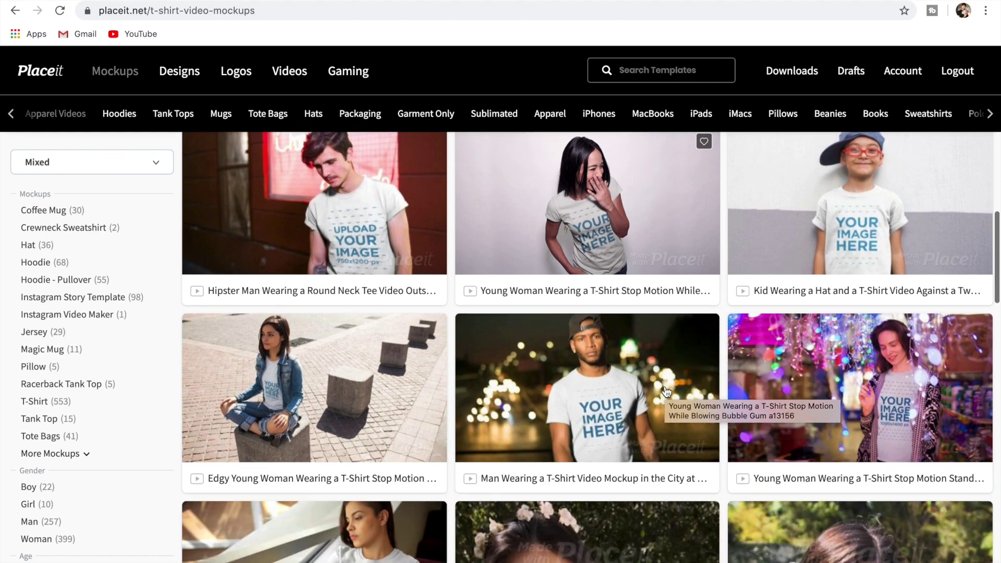
scroll(666, 392, "down", 3)
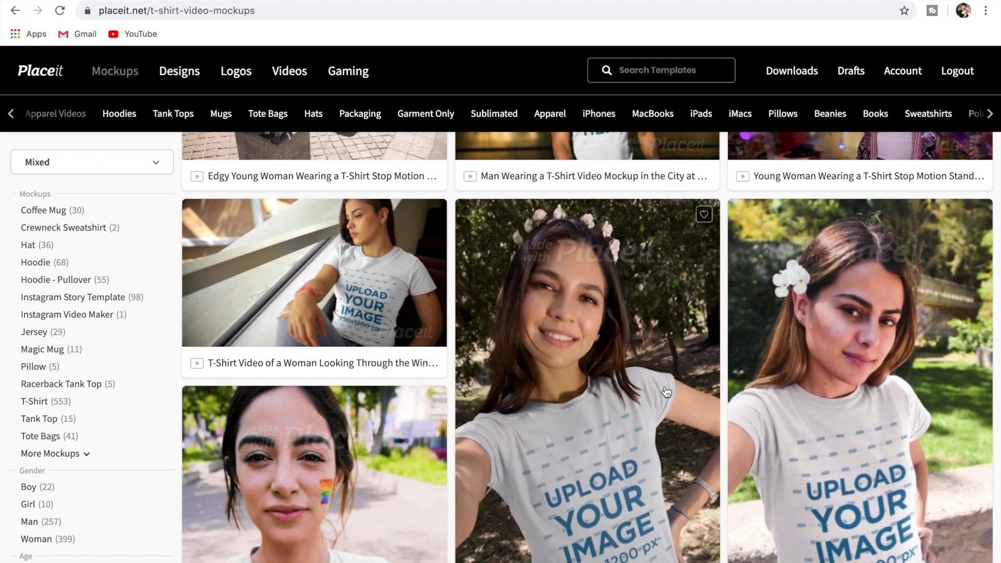
scroll(666, 392, "down", 1)
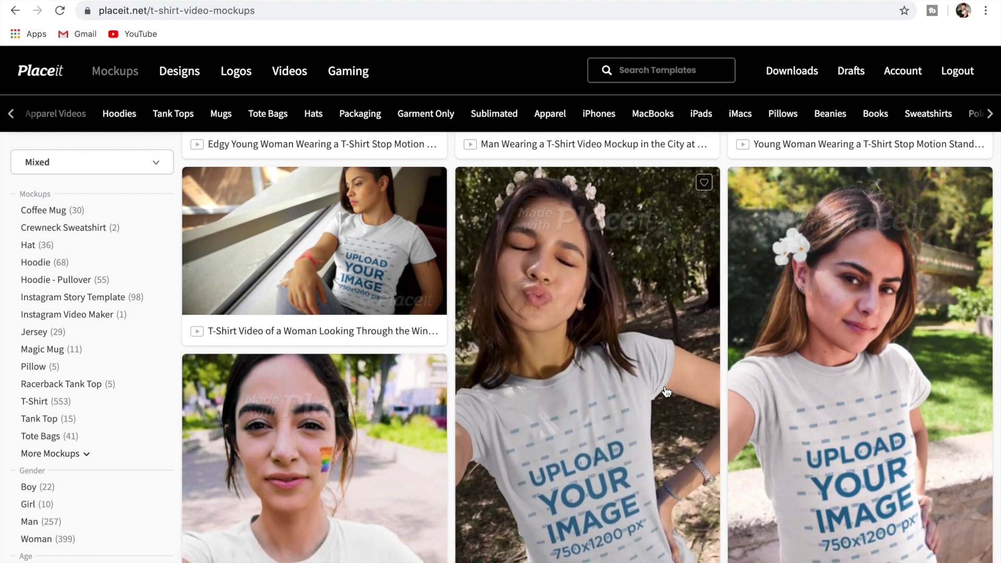
left_click(36, 539)
scroll(70, 441, "down", 2)
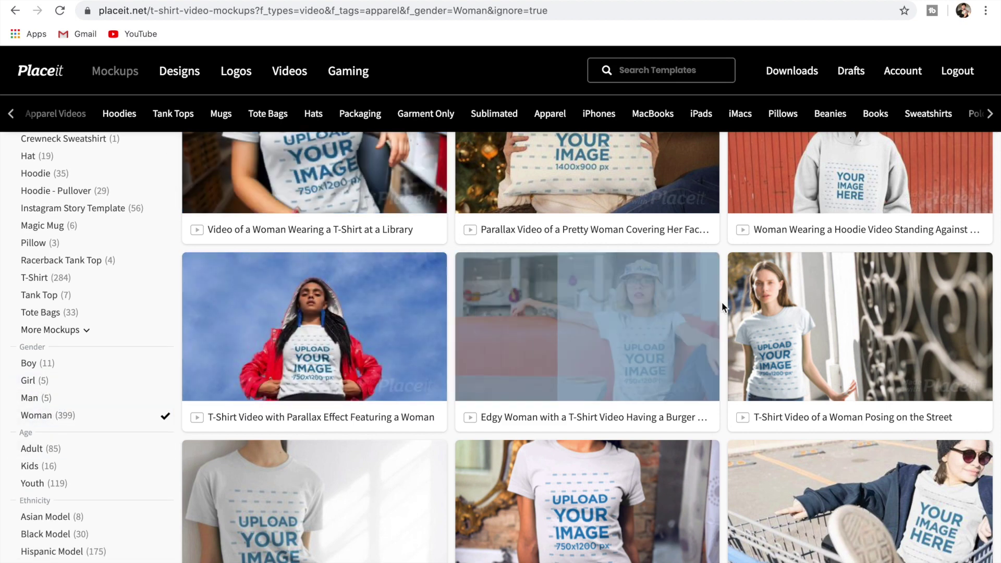
Step: Page through the women's T-shirt video results to the second page
scroll(722, 305, "down", 3)
scroll(721, 303, "down", 7)
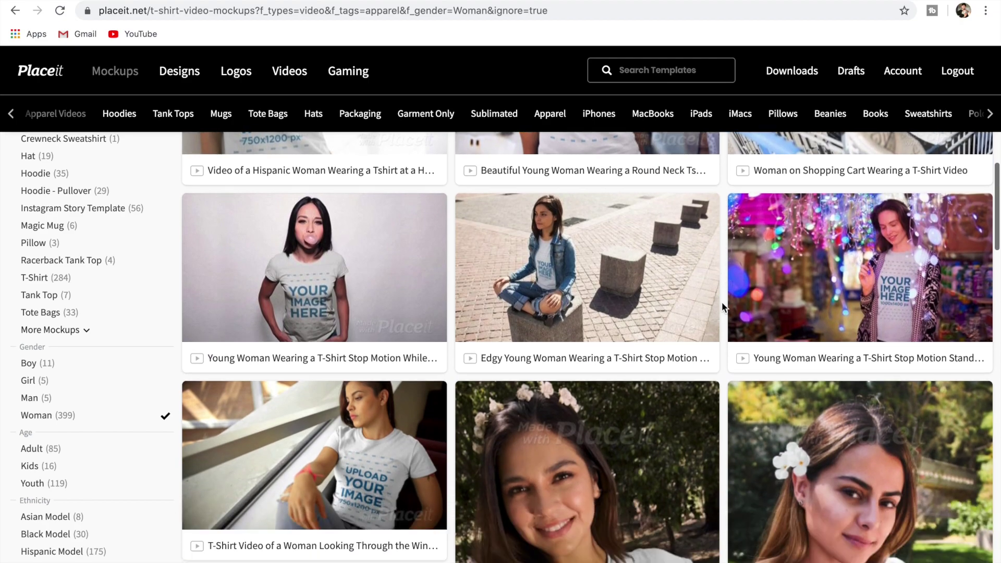
scroll(721, 307, "down", 10)
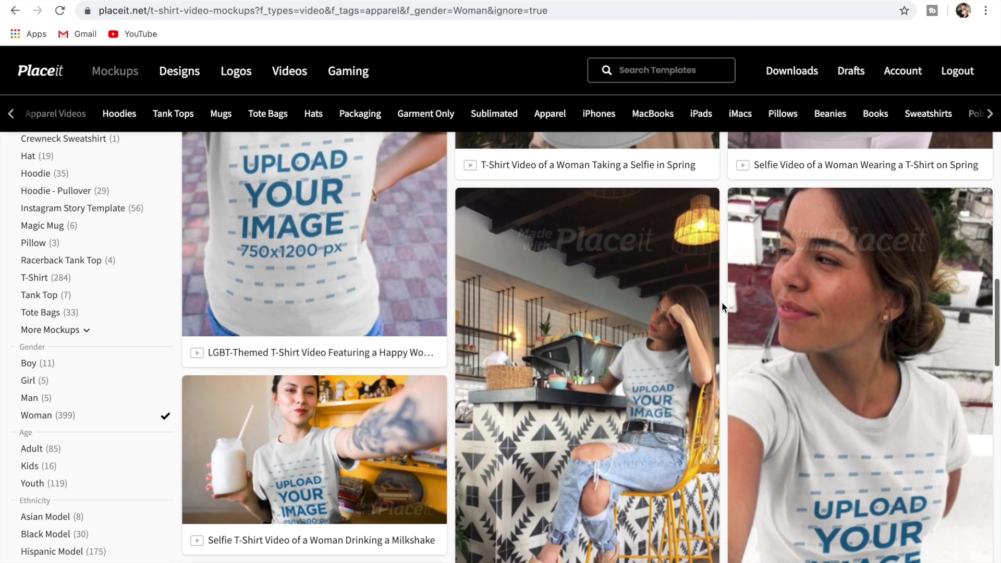
scroll(722, 304, "down", 15)
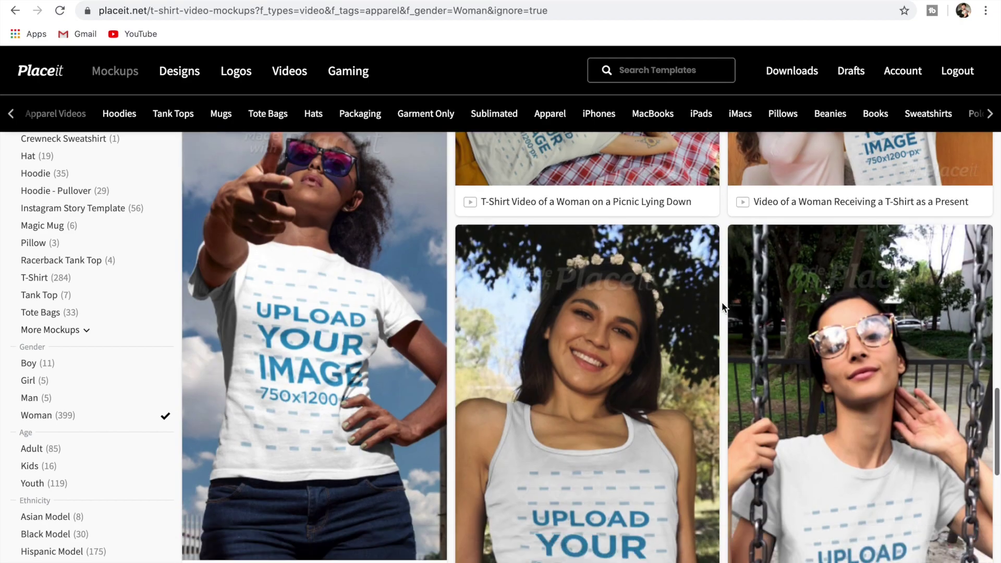
scroll(722, 304, "down", 1)
scroll(721, 304, "up", 3)
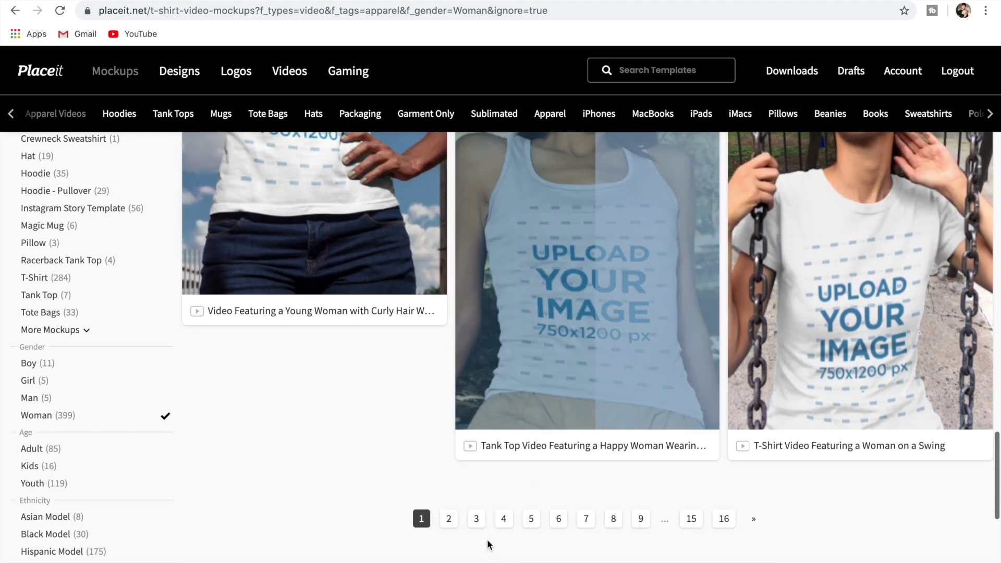
left_click(448, 518)
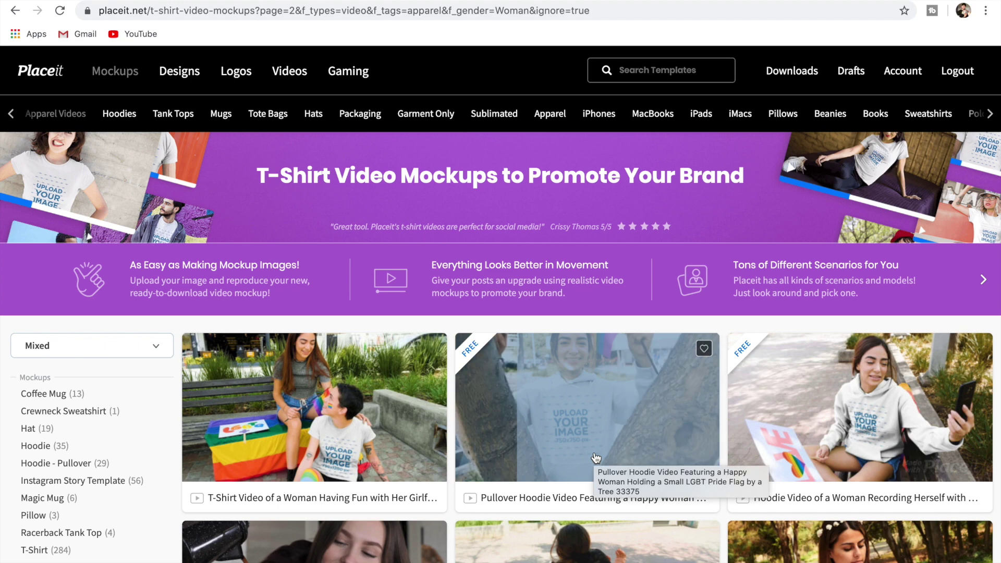
scroll(606, 358, "down", 5)
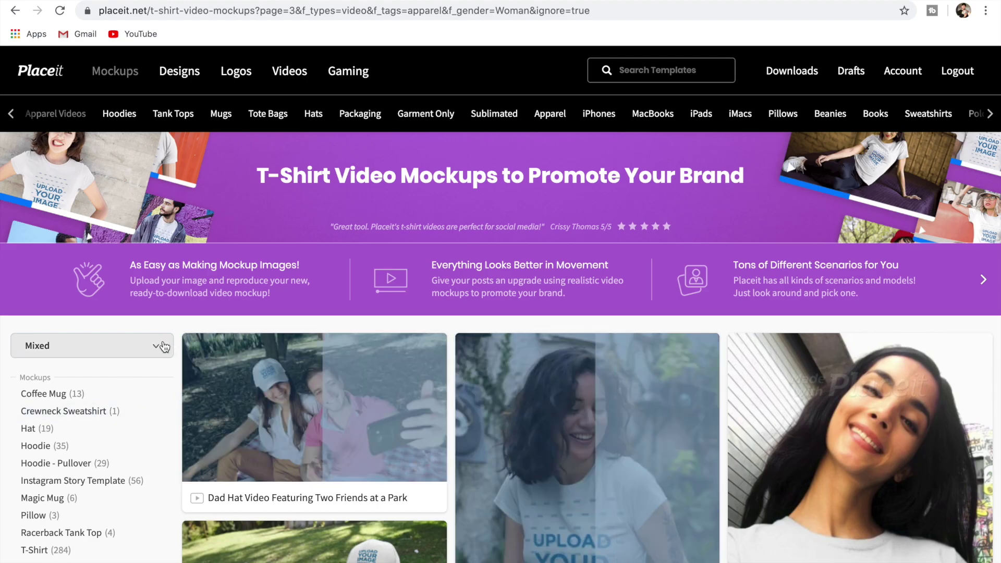
Step: Sort the results by Best Selling and find the leather-jacket cinemagraph mockup
left_click(163, 346)
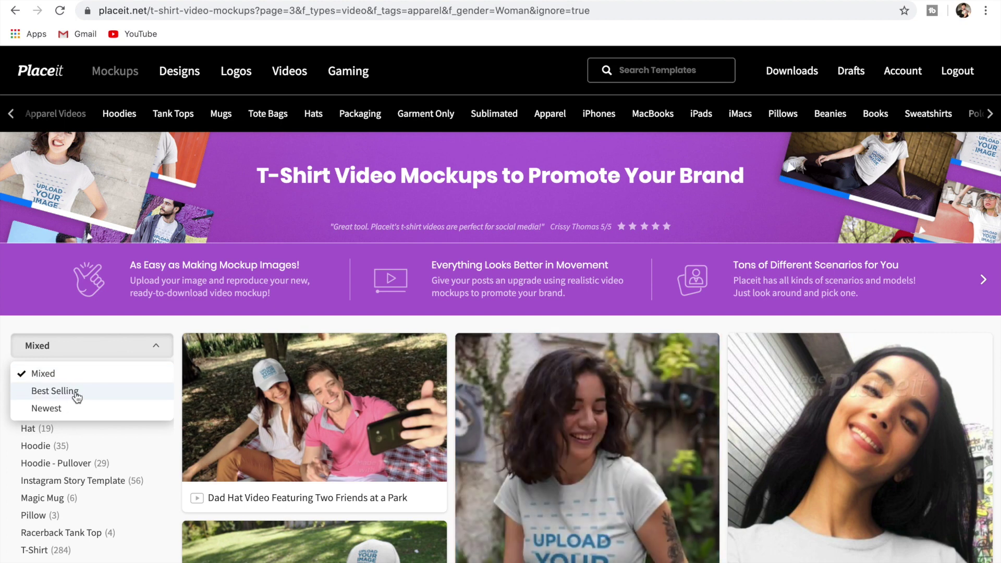
left_click(77, 397)
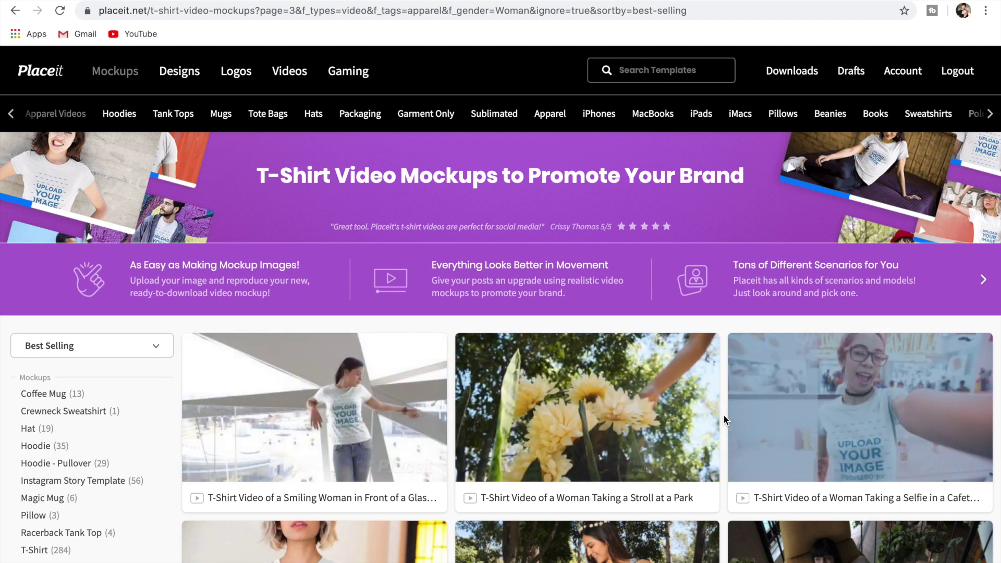
scroll(723, 414, "down", 5)
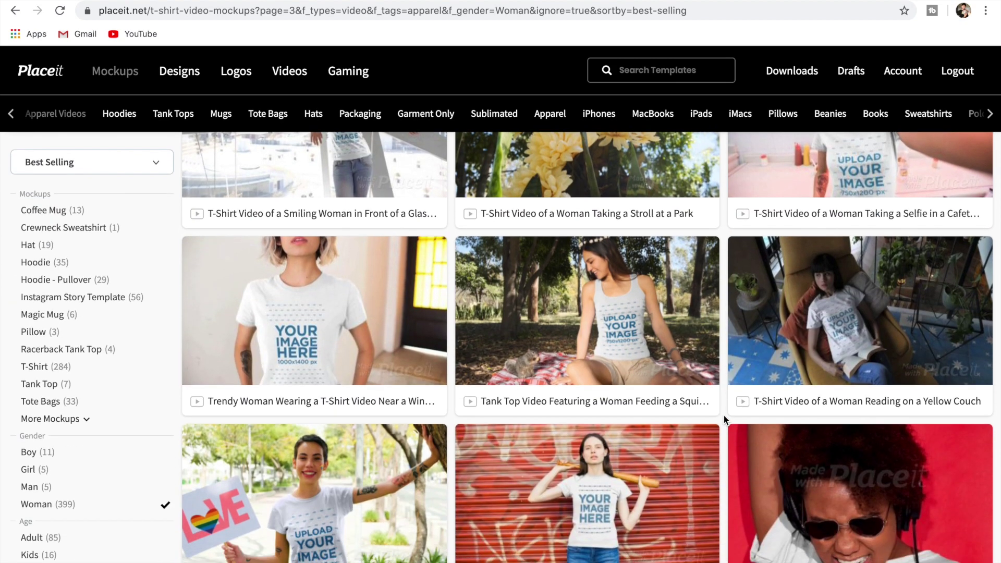
scroll(724, 419, "down", 4)
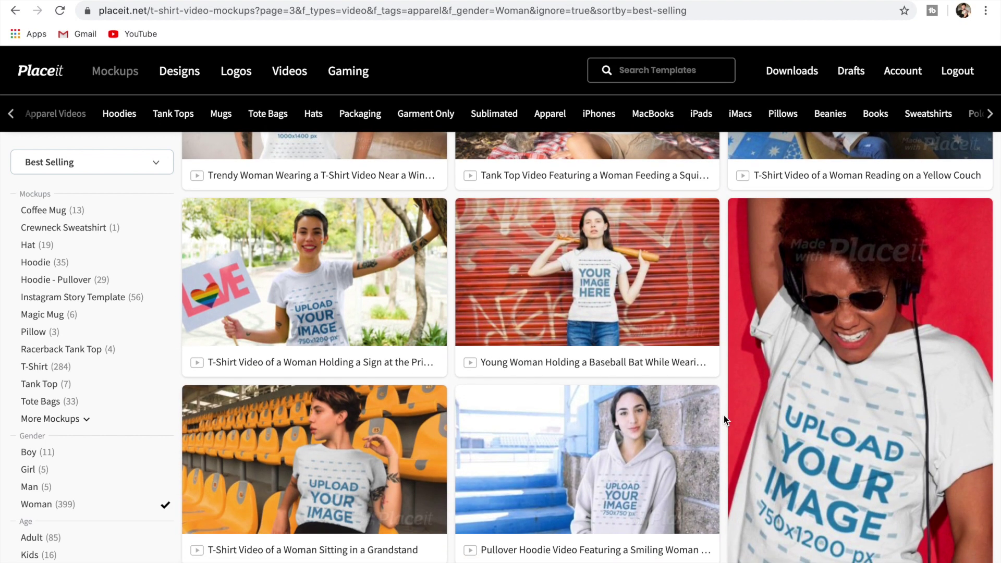
scroll(724, 419, "down", 7)
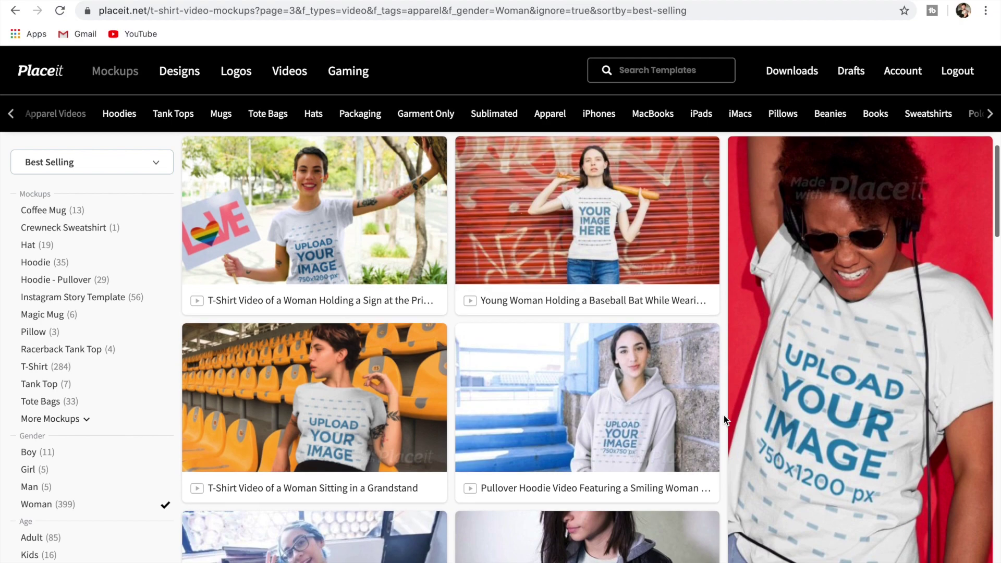
scroll(724, 417, "down", 5)
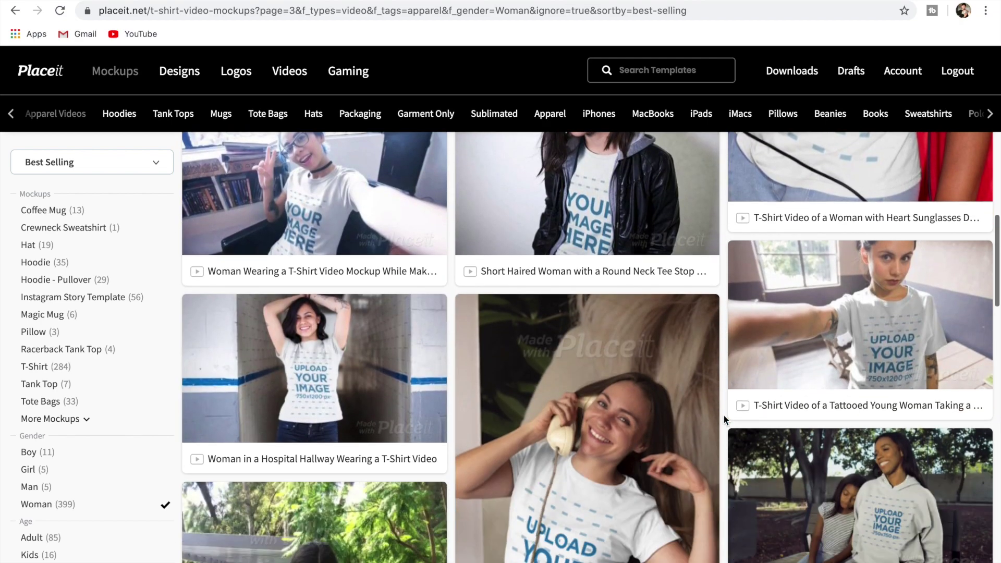
scroll(723, 414, "down", 15)
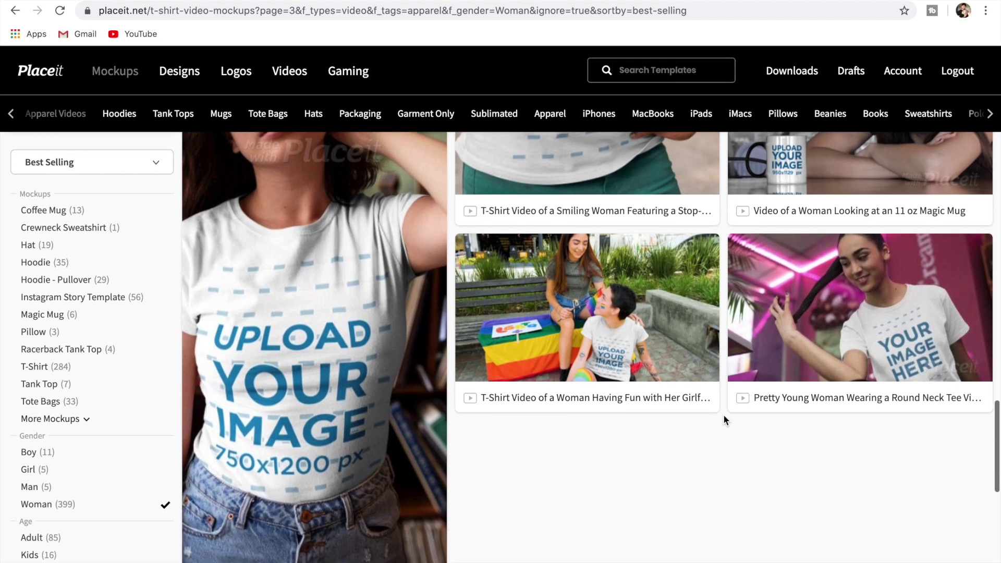
scroll(723, 414, "up", 2)
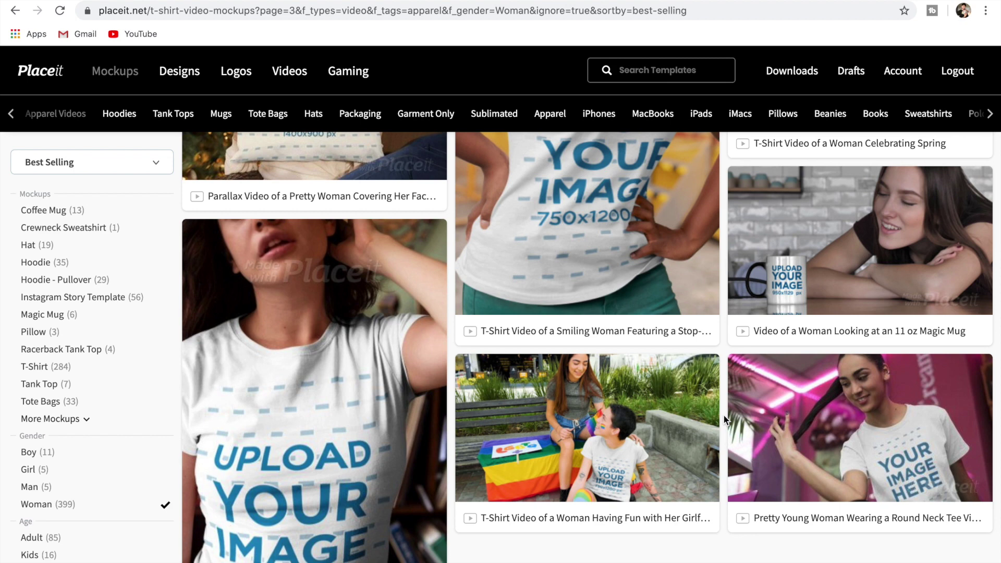
scroll(724, 416, "up", 1)
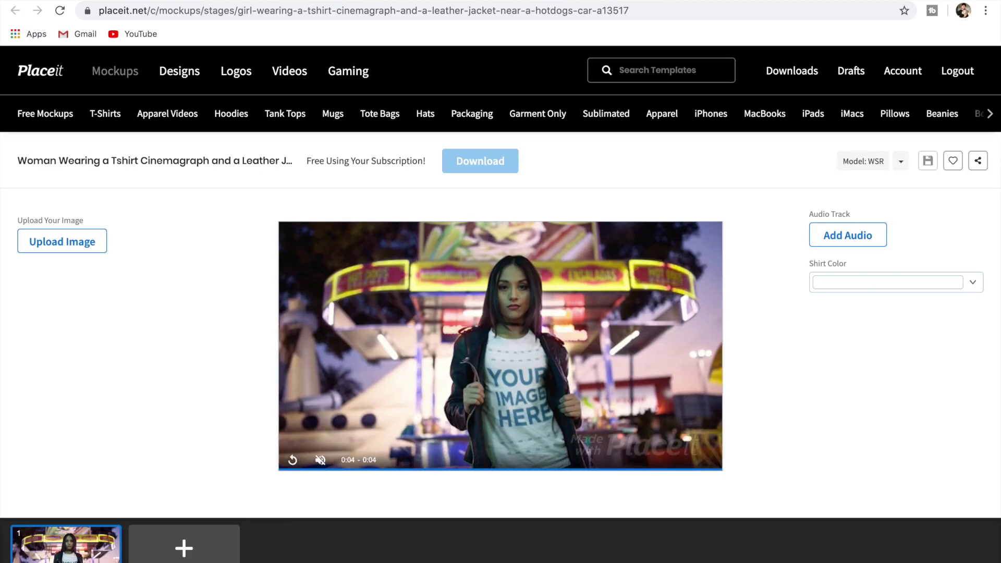
Step: Replay the leather-jacket and truck-driver mockup videos, then render a preview with the uploaded design
left_click(292, 460)
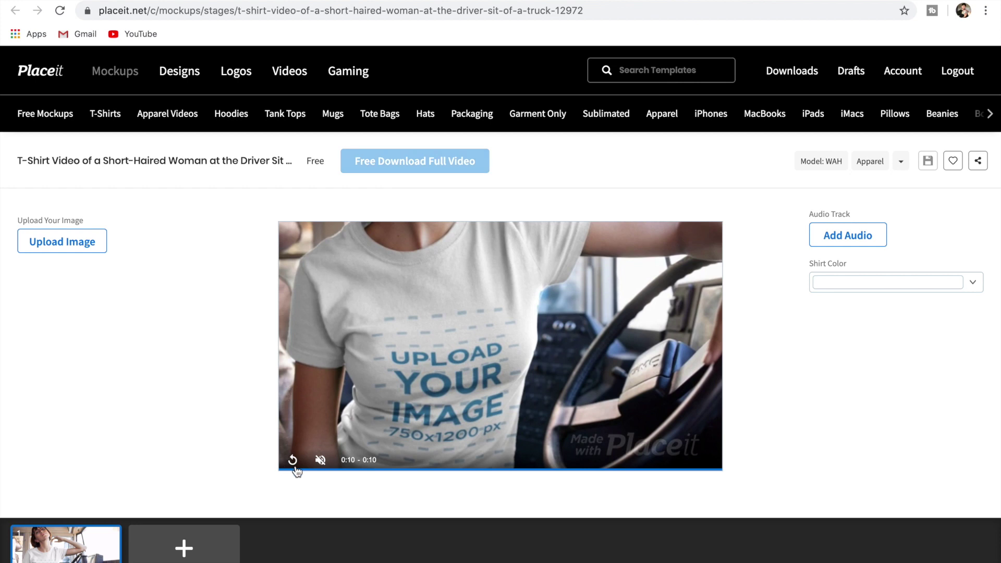
left_click(293, 459)
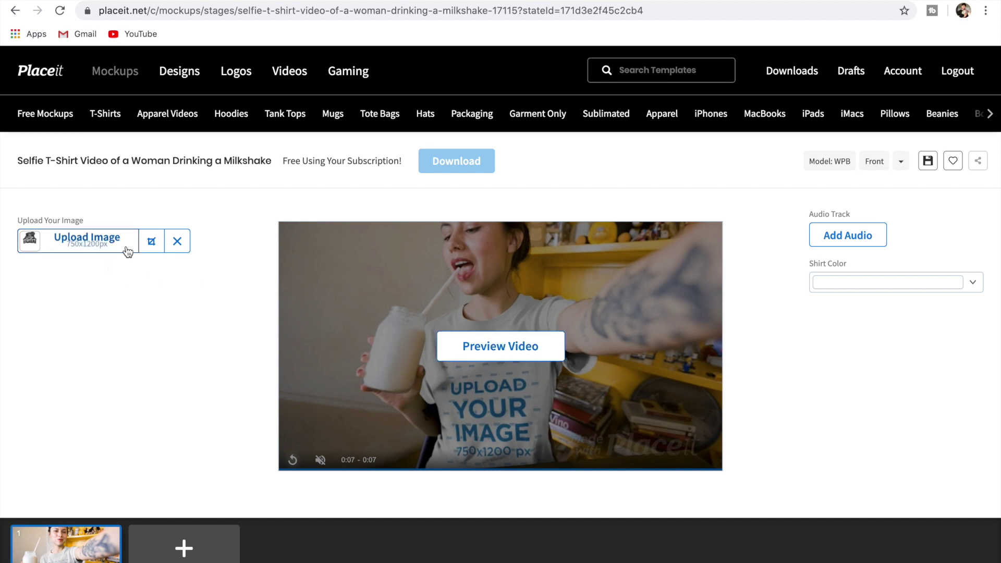
left_click(508, 353)
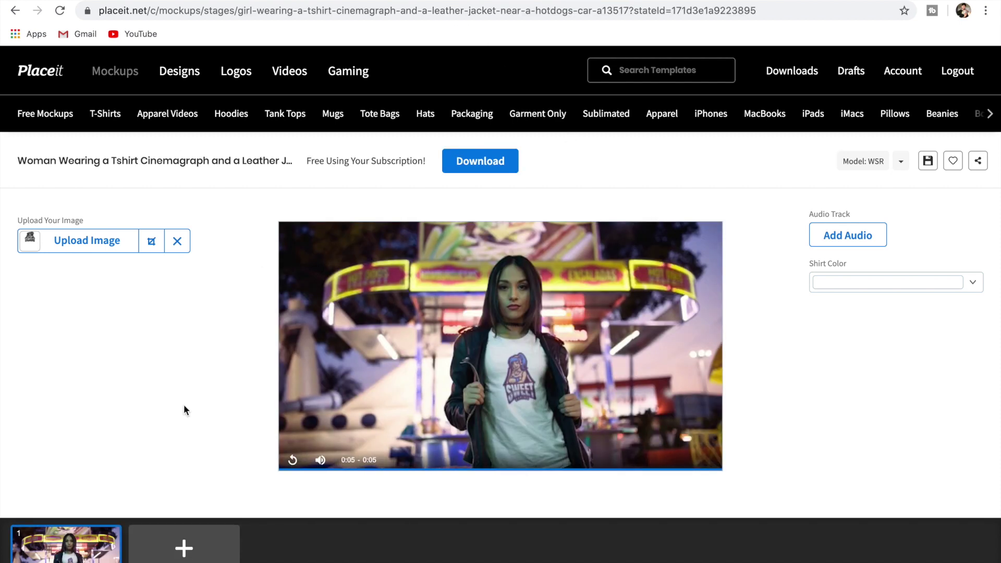
Step: Replay the leather-jacket and milkshake selfie mockup videos to watch the SWEET Gaming logo applied
left_click(296, 453)
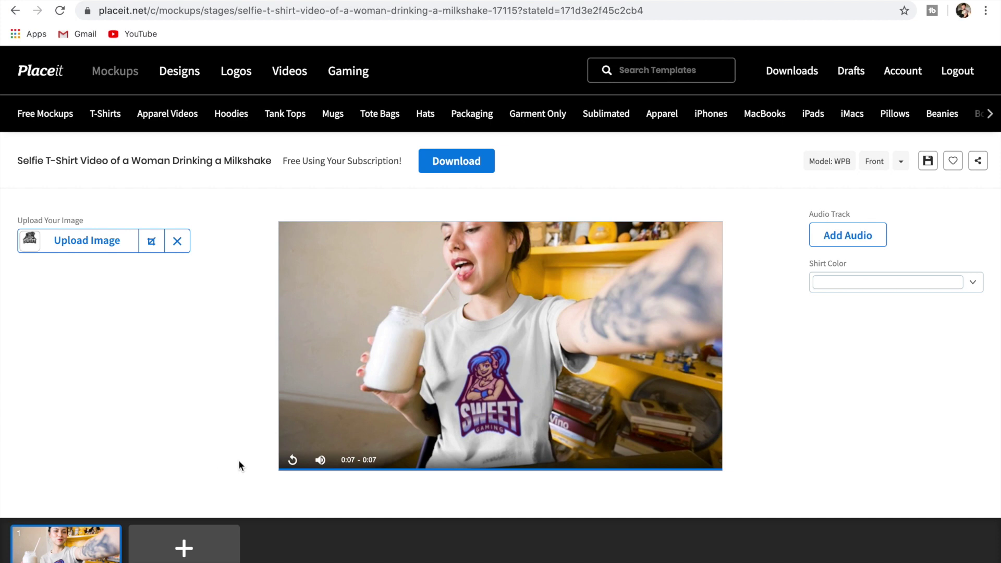
left_click(293, 460)
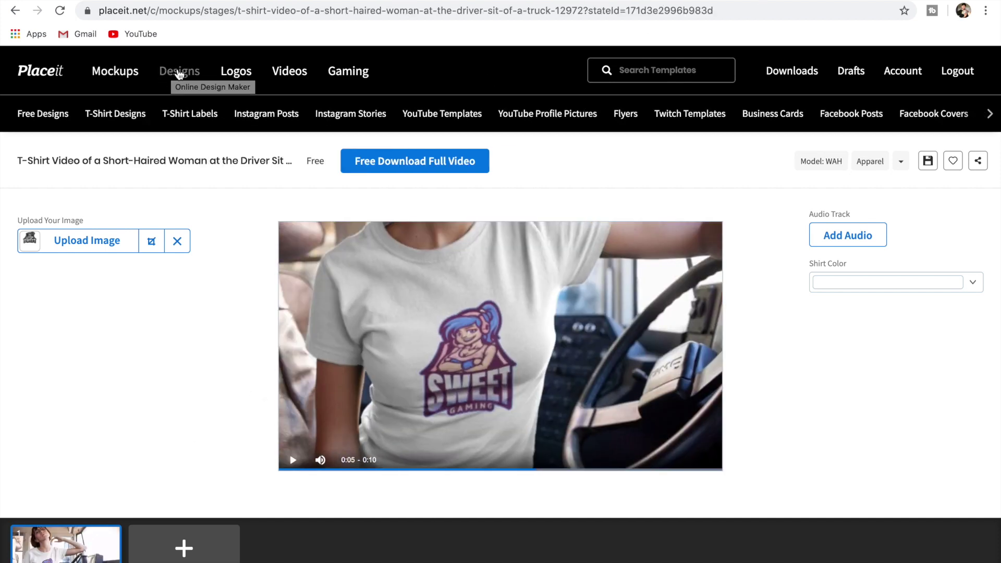
mouse_move(234, 101)
mouse_move(173, 87)
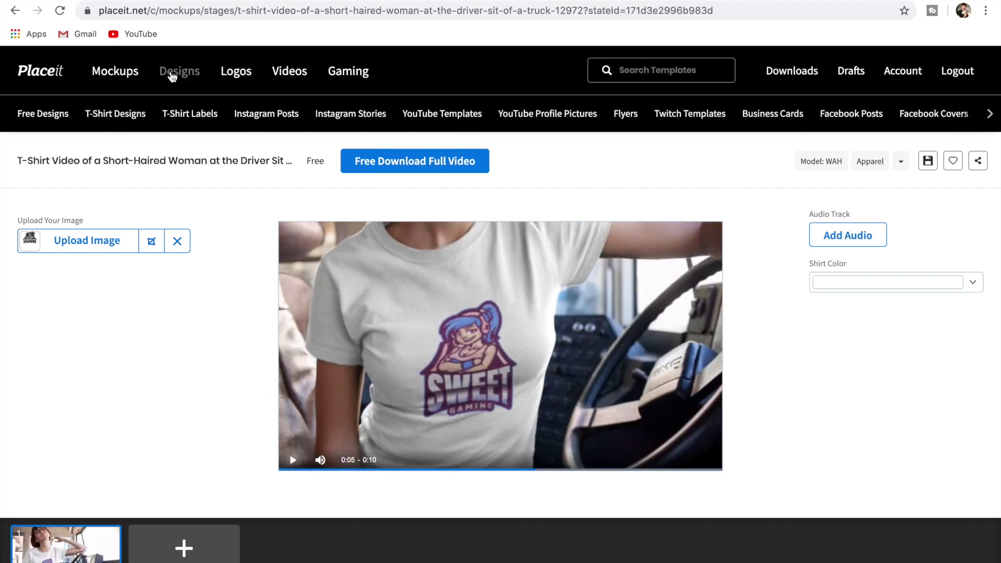
Step: Browse the Instagram post template gallery
left_click(257, 118)
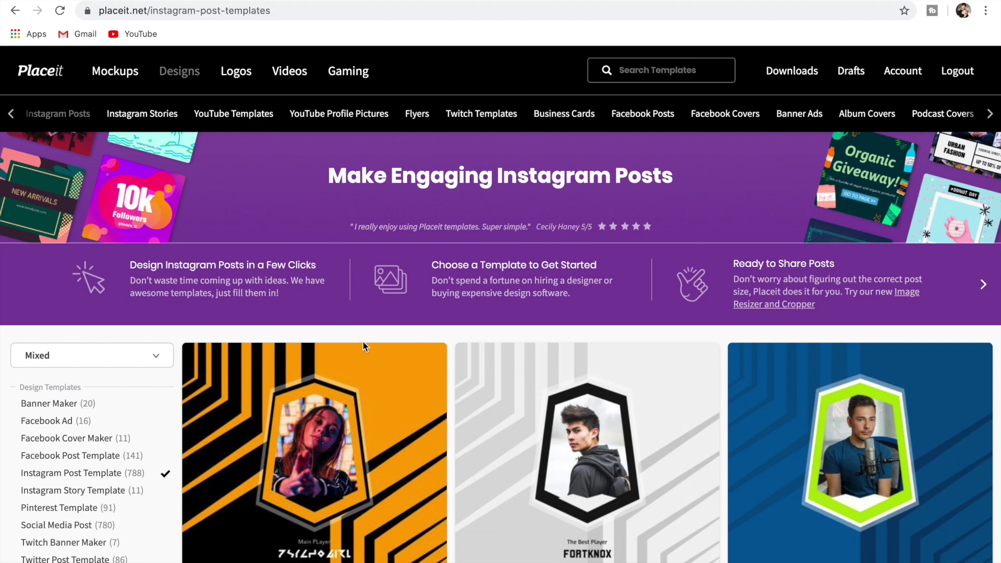
scroll(542, 433, "down", 10)
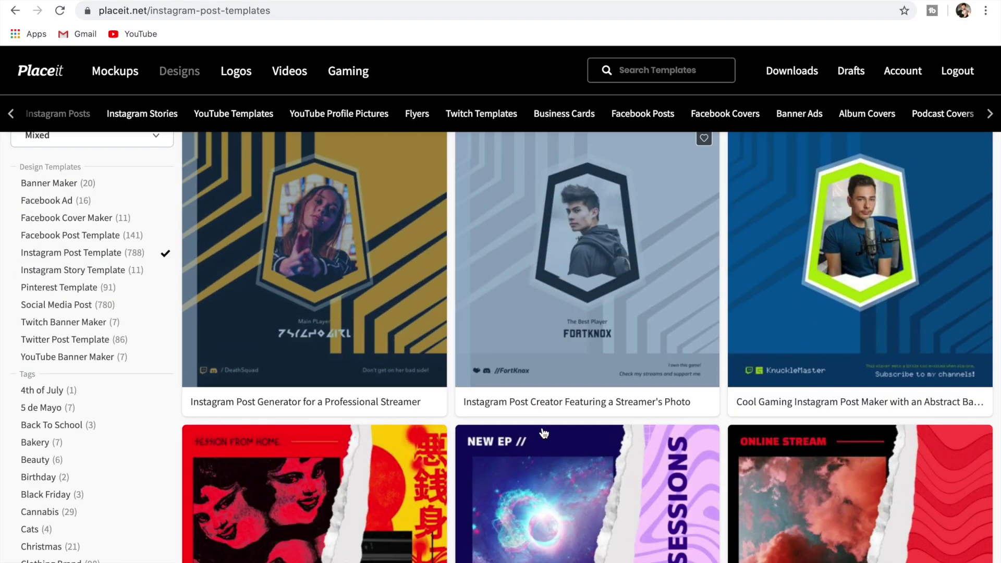
scroll(542, 433, "down", 5)
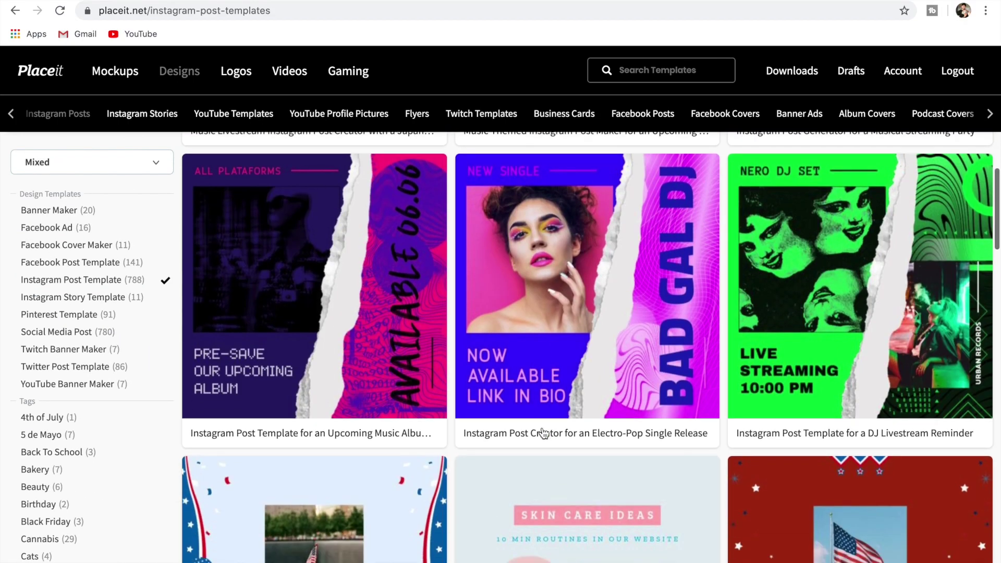
scroll(542, 433, "up", 15)
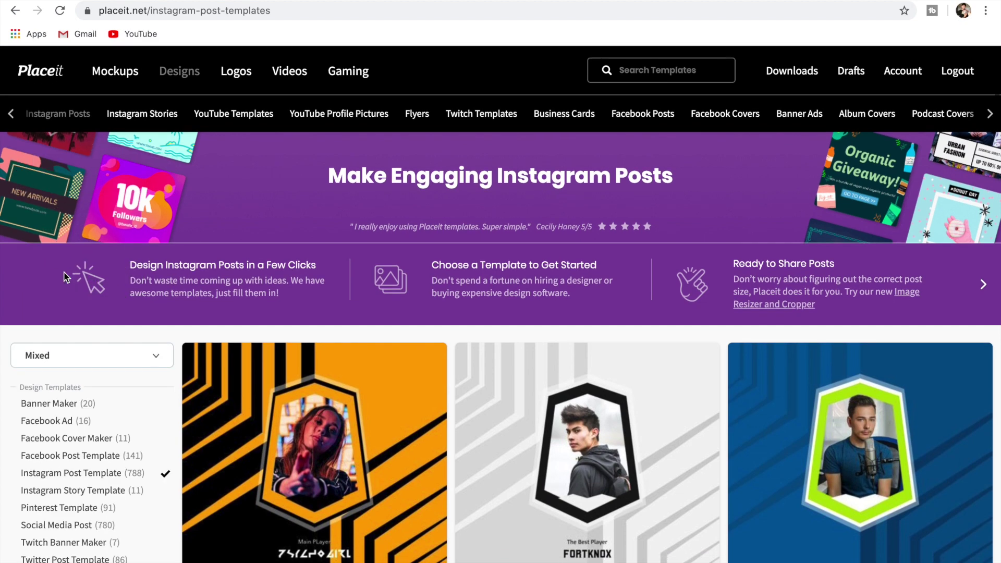
Step: Sort the Instagram post templates by Best Selling and scroll through the results
left_click(147, 357)
left_click(84, 401)
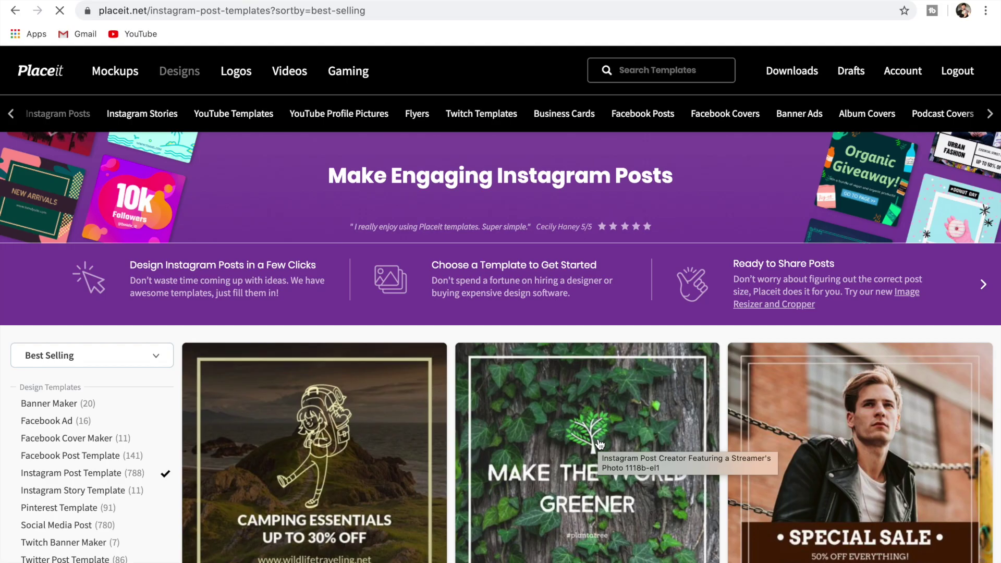
scroll(600, 444, "down", 8)
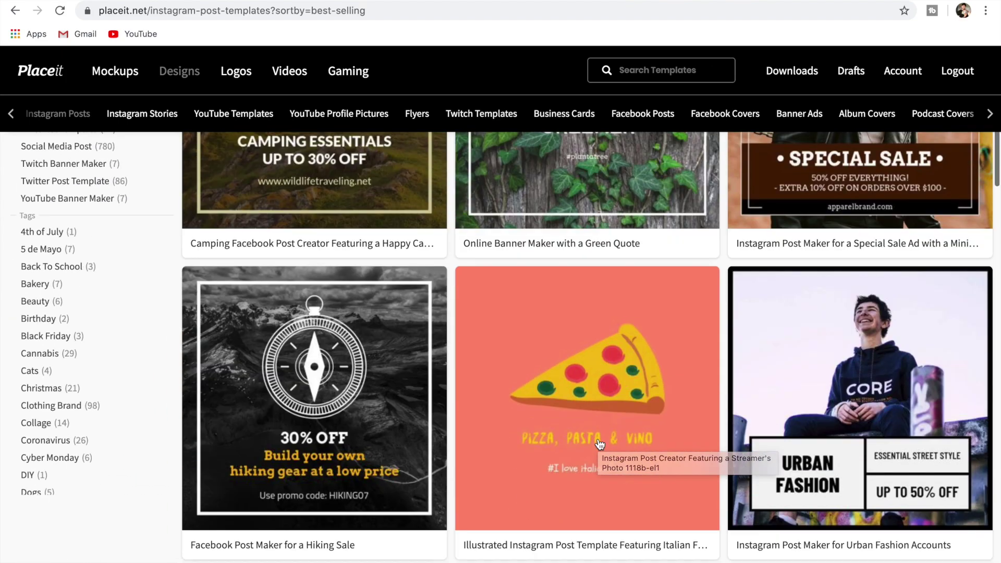
scroll(608, 407, "down", 8)
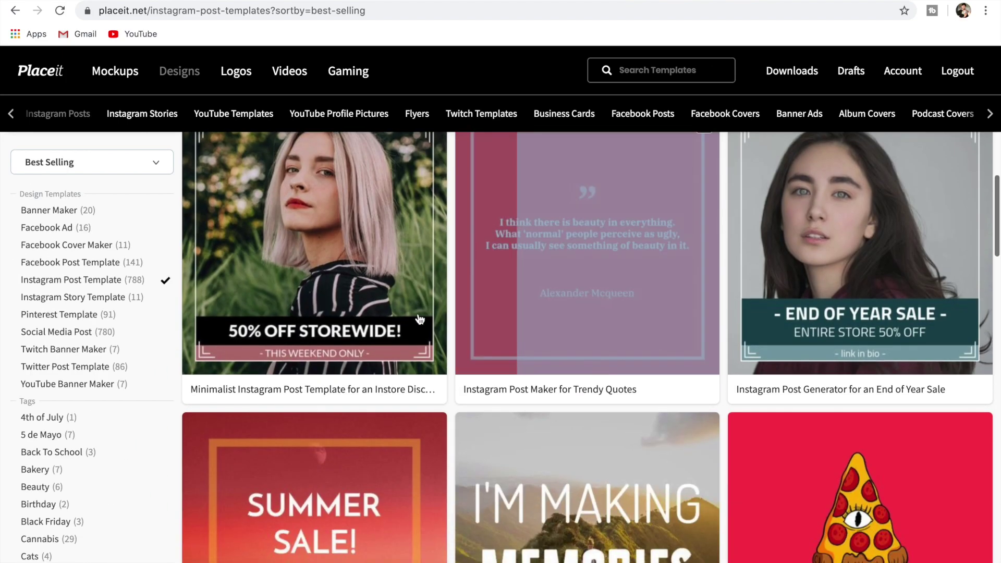
scroll(419, 316, "down", 8)
scroll(418, 317, "down", 10)
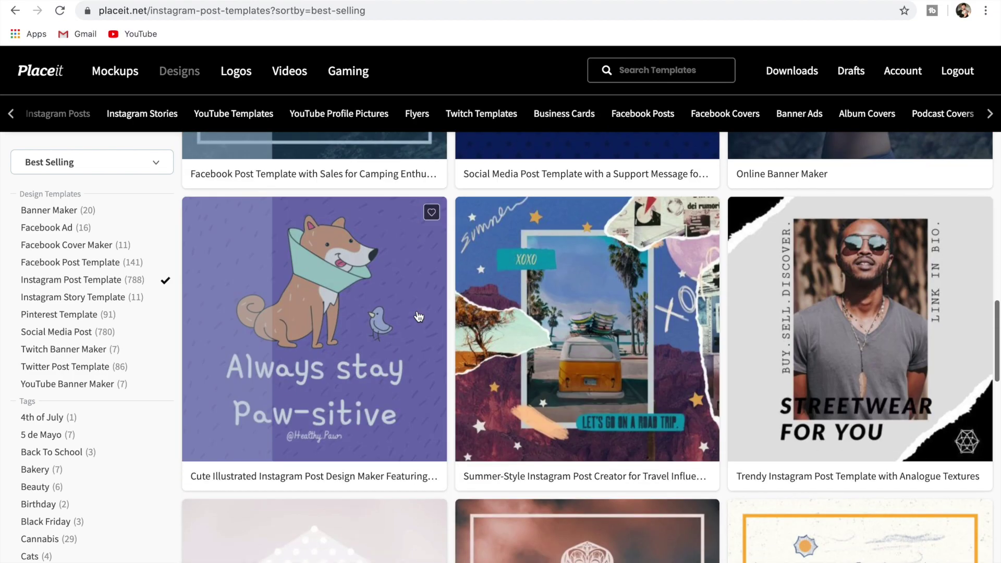
scroll(418, 317, "down", 15)
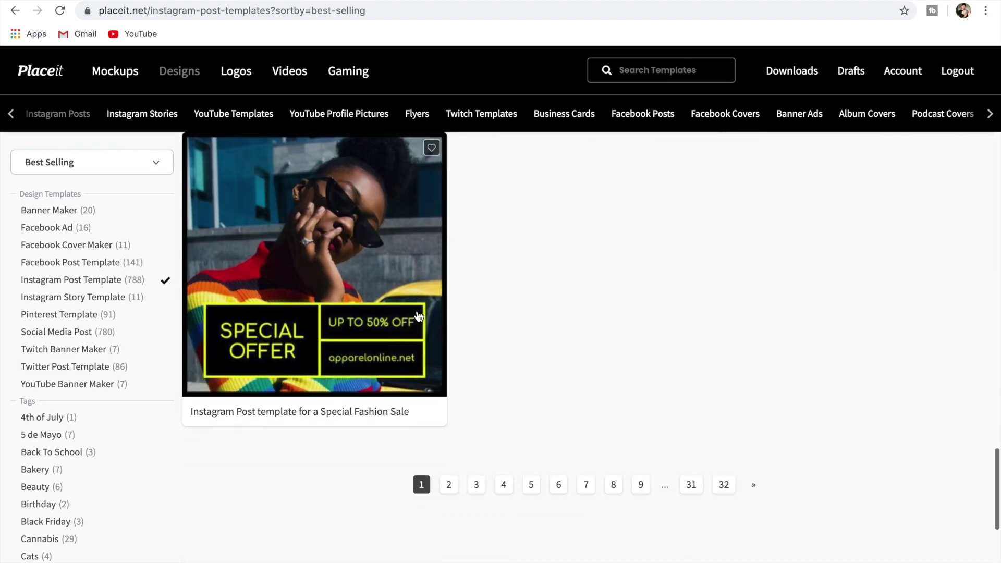
scroll(419, 317, "up", 10)
scroll(418, 316, "down", 10)
scroll(602, 436, "down", 3)
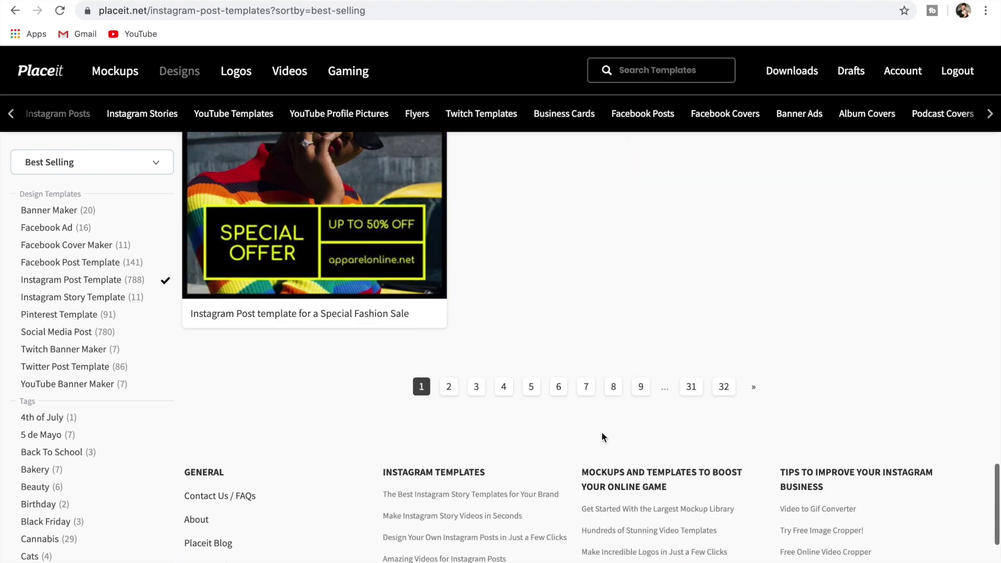
scroll(290, 356, "up", 15)
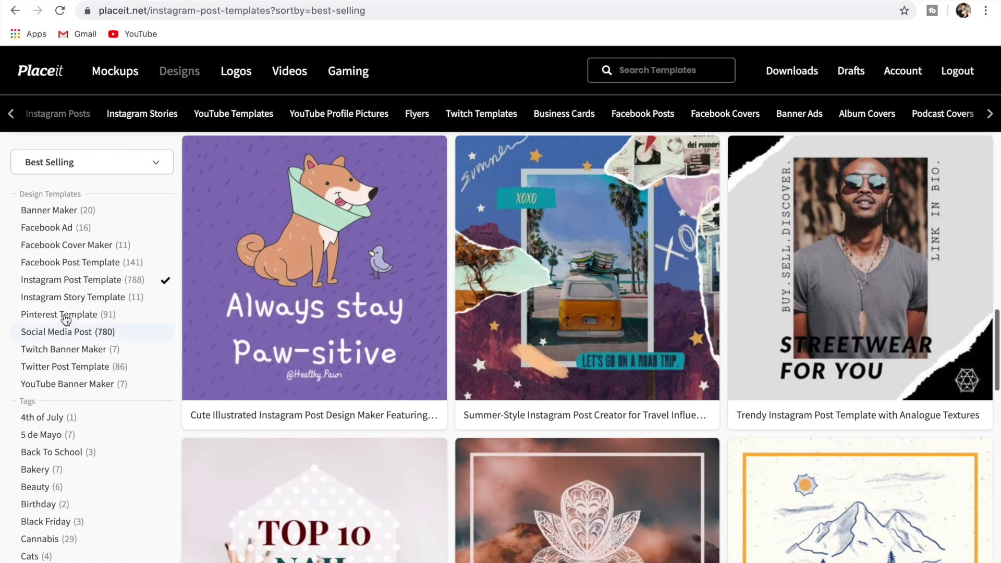
scroll(71, 369, "down", 4)
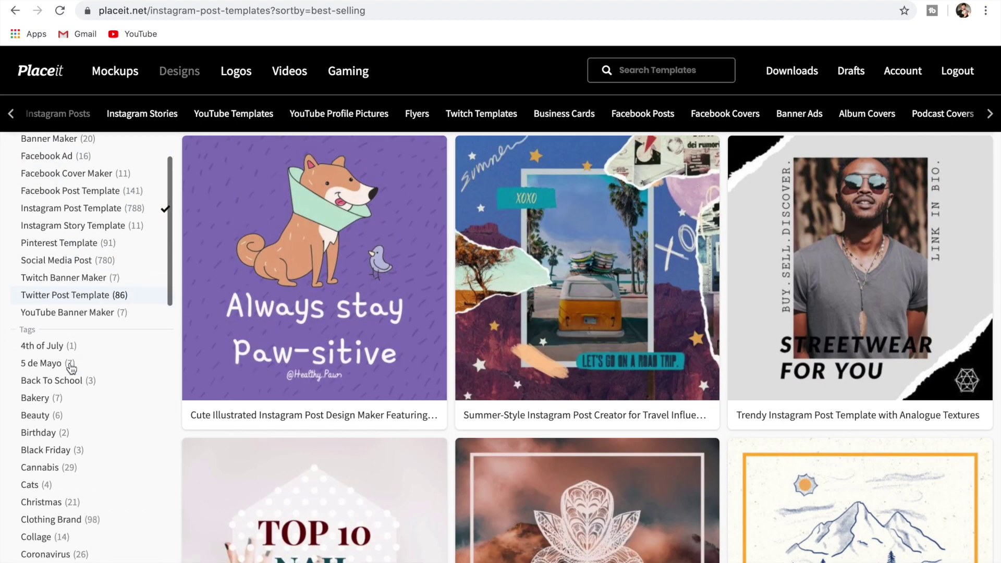
scroll(72, 369, "down", 2)
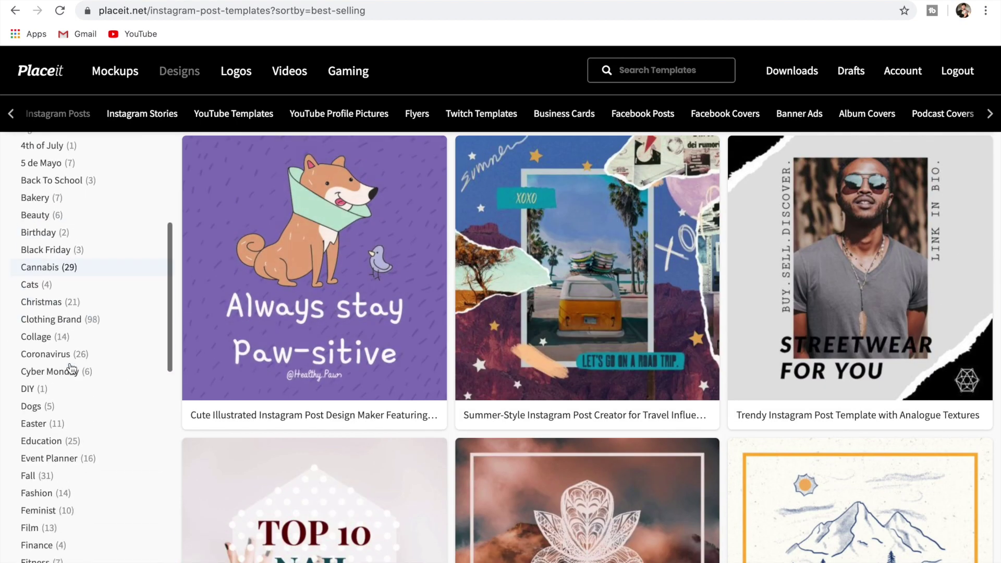
scroll(44, 465, "down", 3)
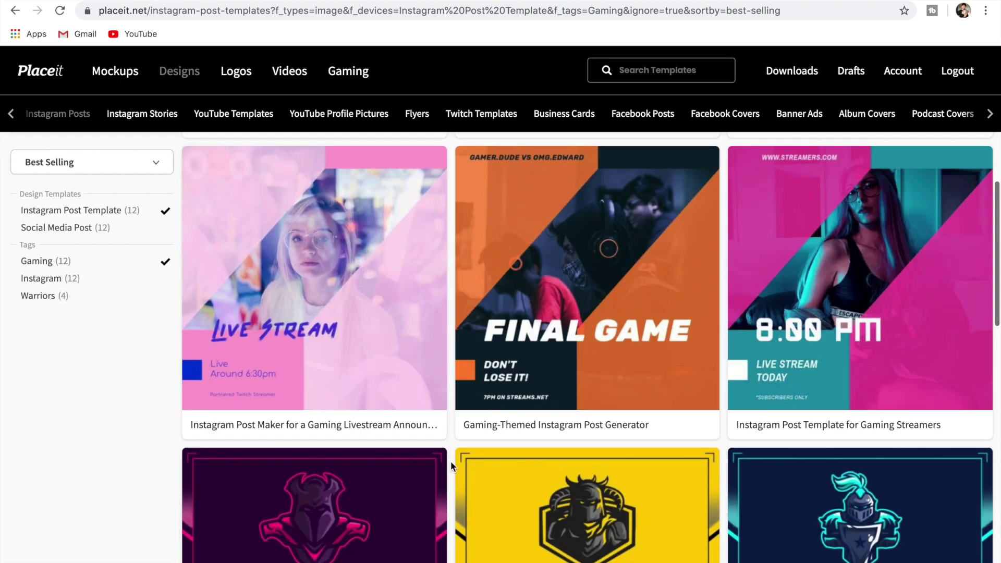
Step: Scroll the Gaming-tagged results and open the pink Live Stream livestream announcement template
scroll(450, 461, "down", 1)
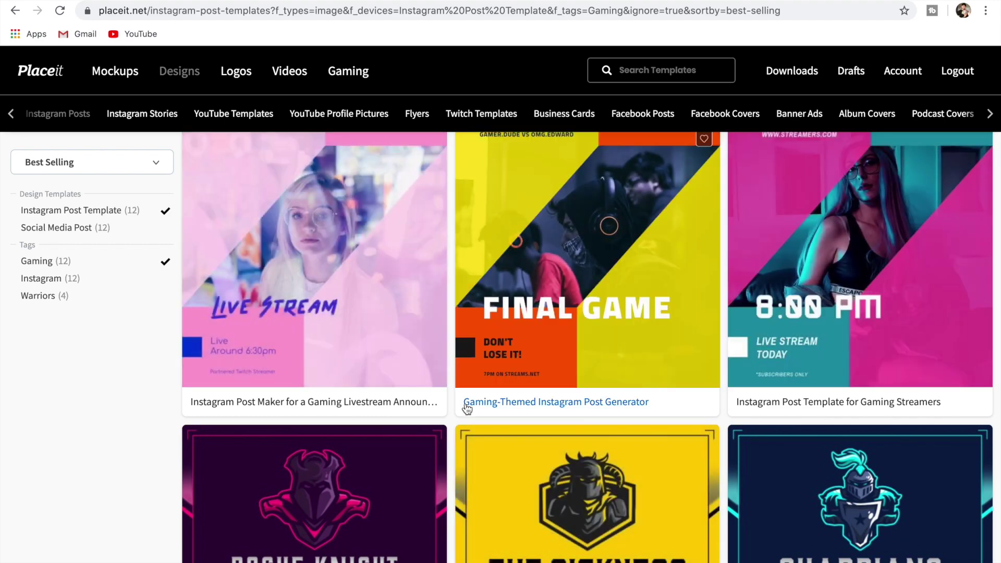
scroll(464, 404, "down", 10)
scroll(465, 408, "down", 3)
scroll(466, 408, "up", 12)
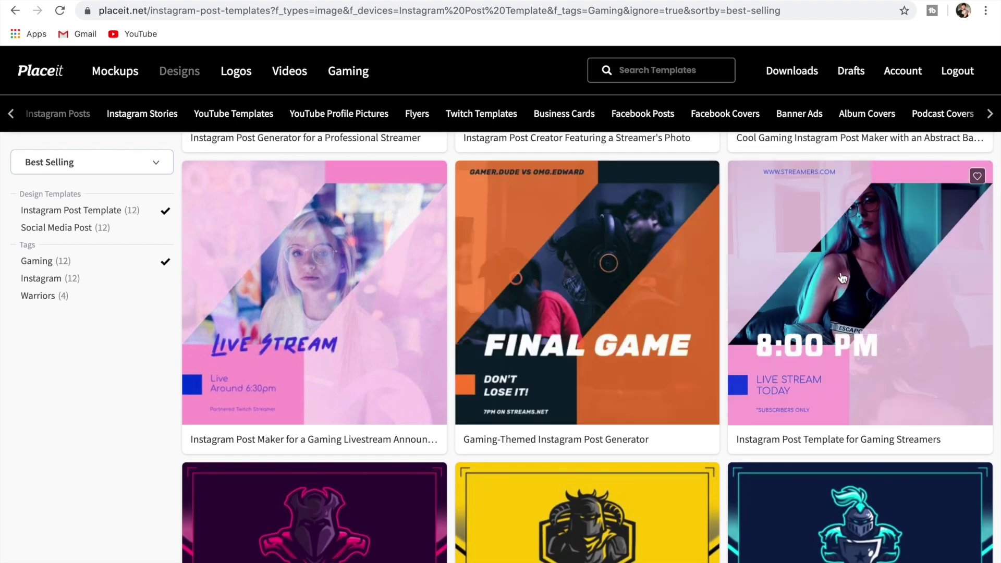
left_click(326, 272)
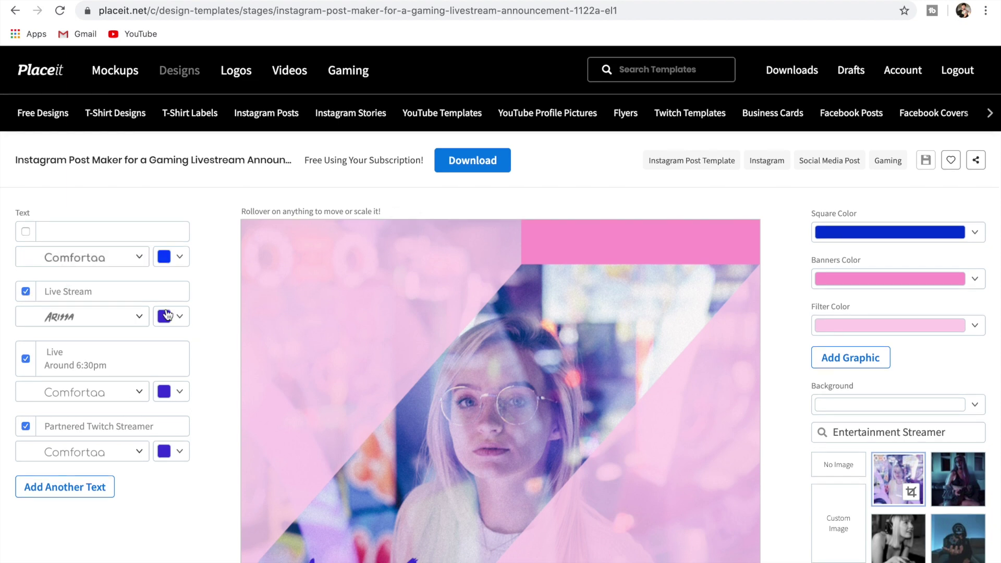
Step: Make the post's banners magenta
scroll(165, 315, "down", 2)
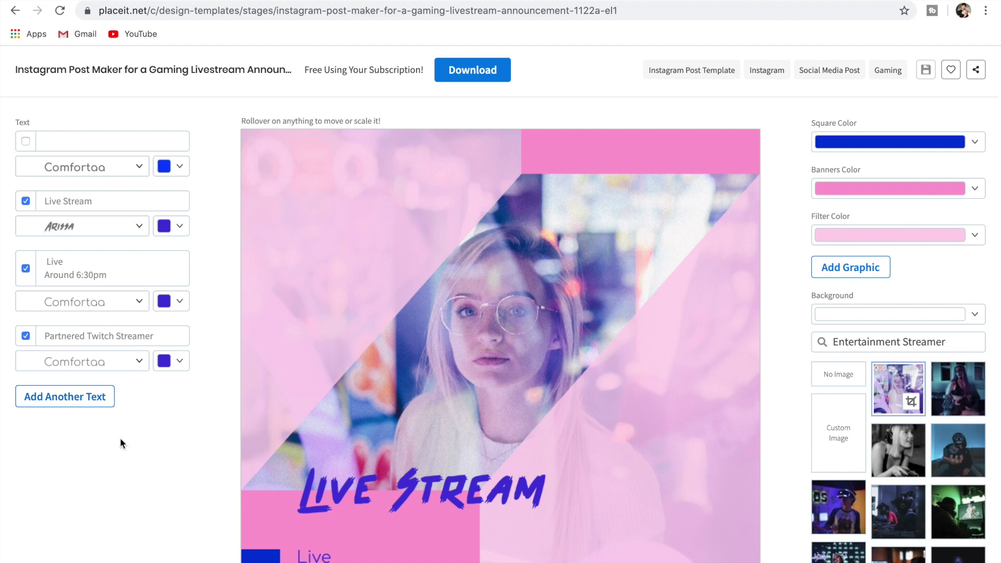
scroll(176, 422, "down", 2)
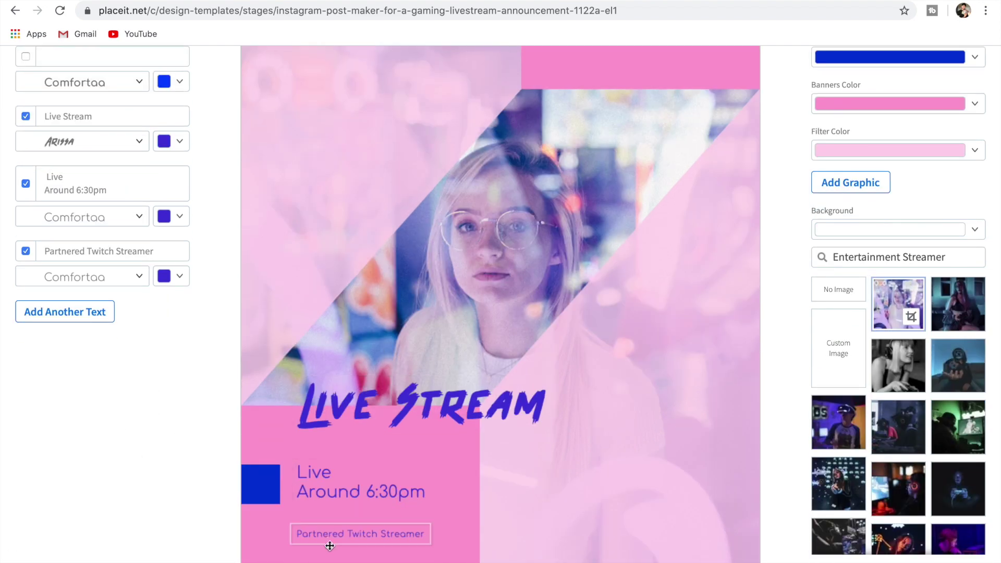
scroll(789, 339, "up", 4)
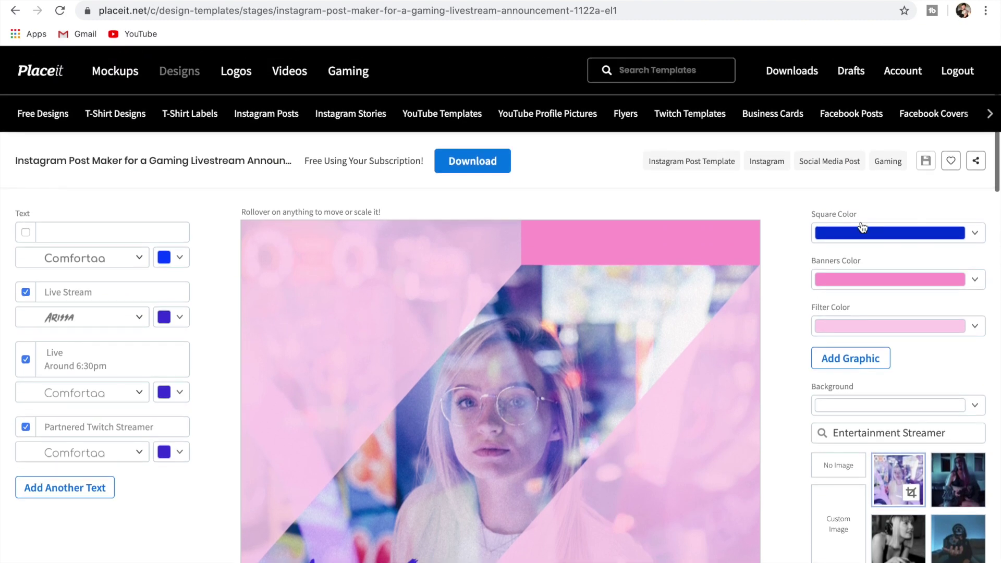
scroll(792, 295, "down", 2)
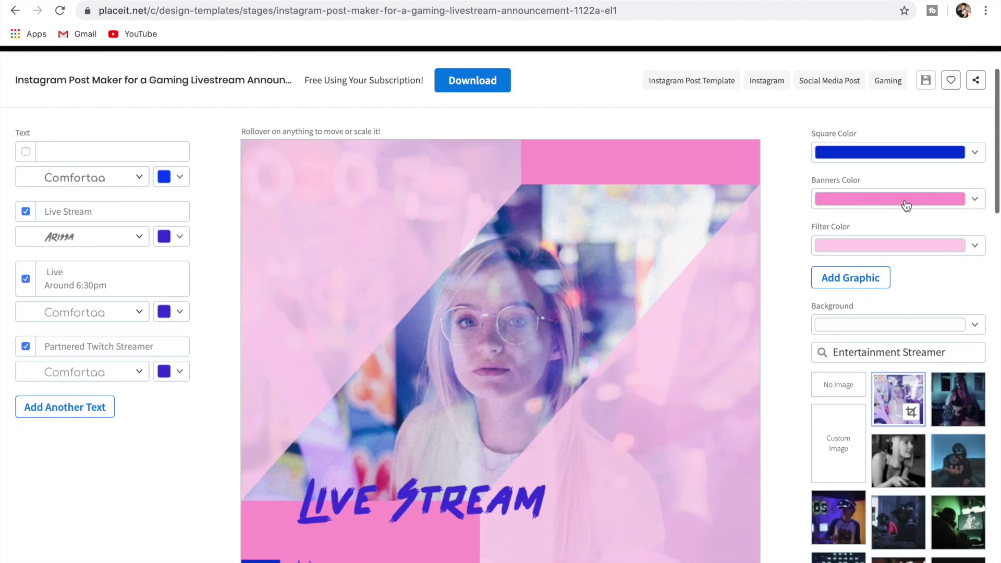
left_click(938, 198)
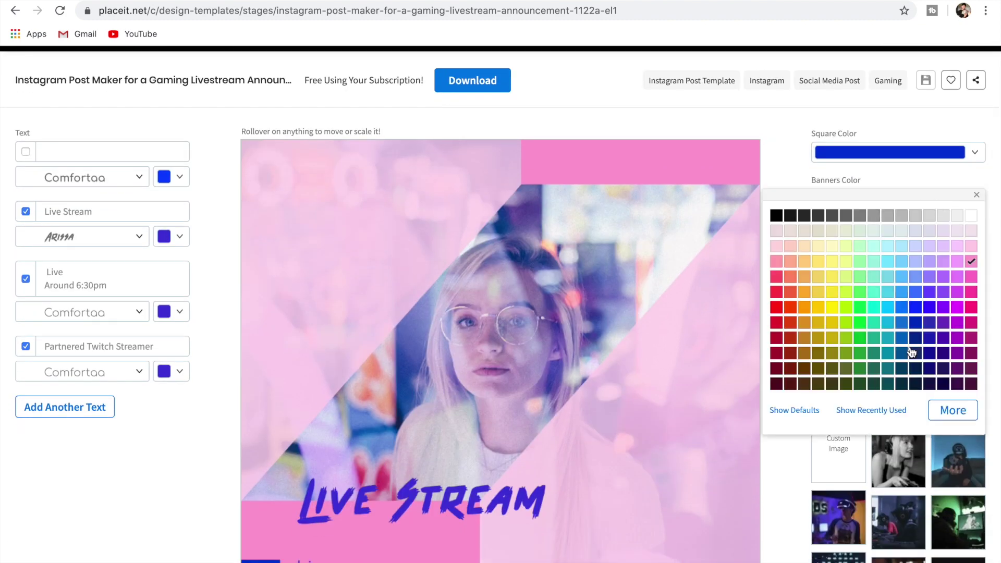
left_click(958, 310)
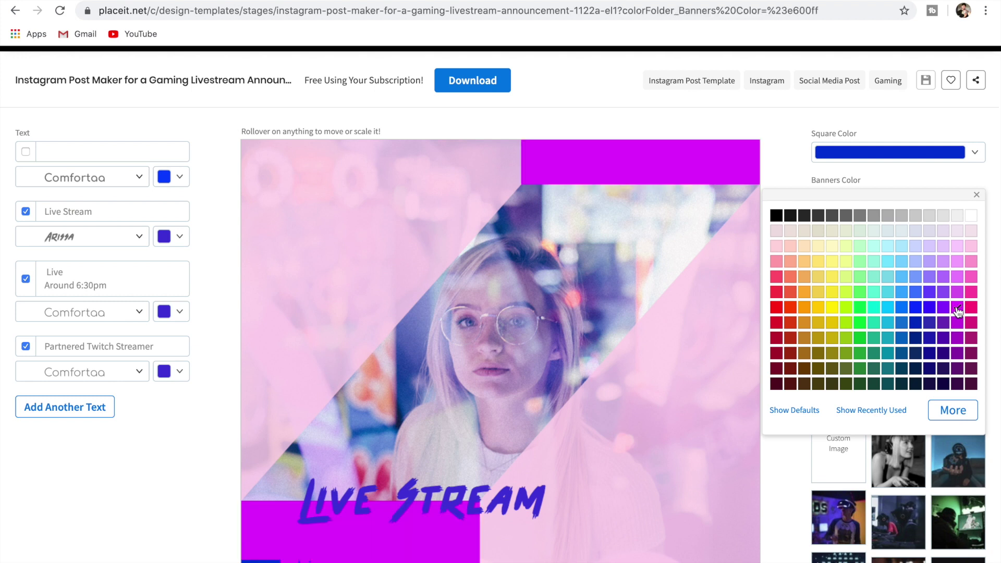
scroll(764, 349, "down", 2)
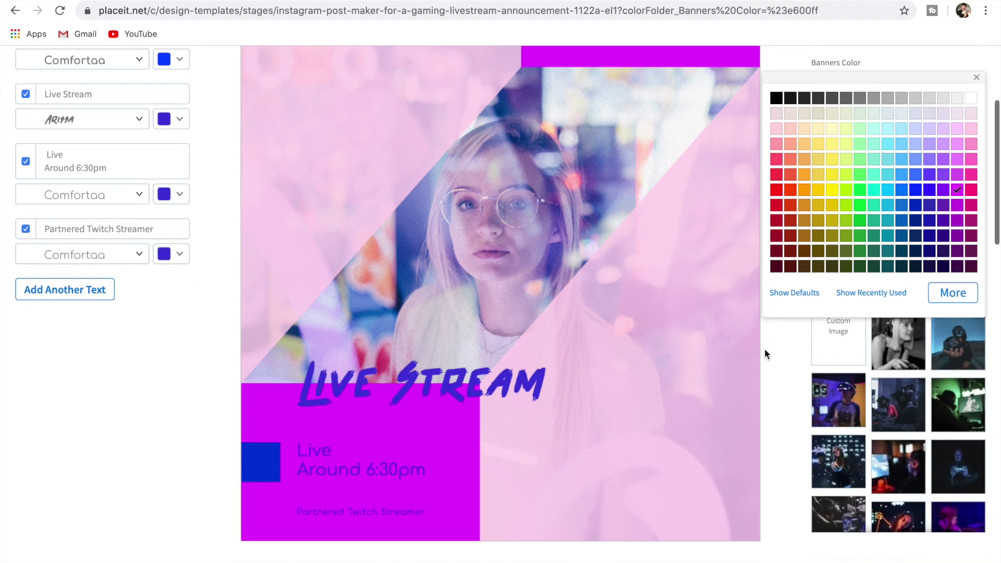
left_click(777, 368)
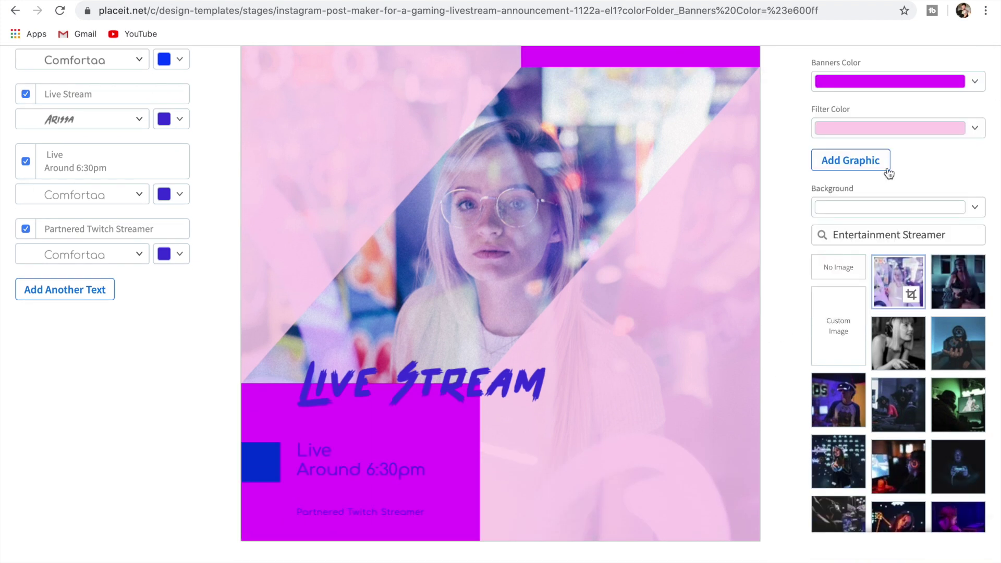
Step: Try blue, mint, pink and light purple photo filters, then set the filter to yellow
left_click(937, 127)
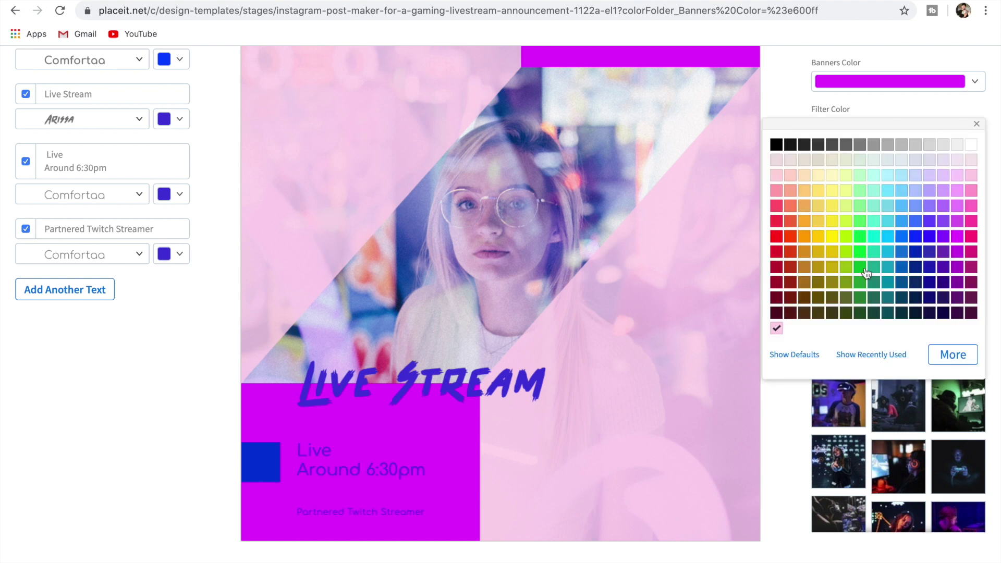
left_click(903, 238)
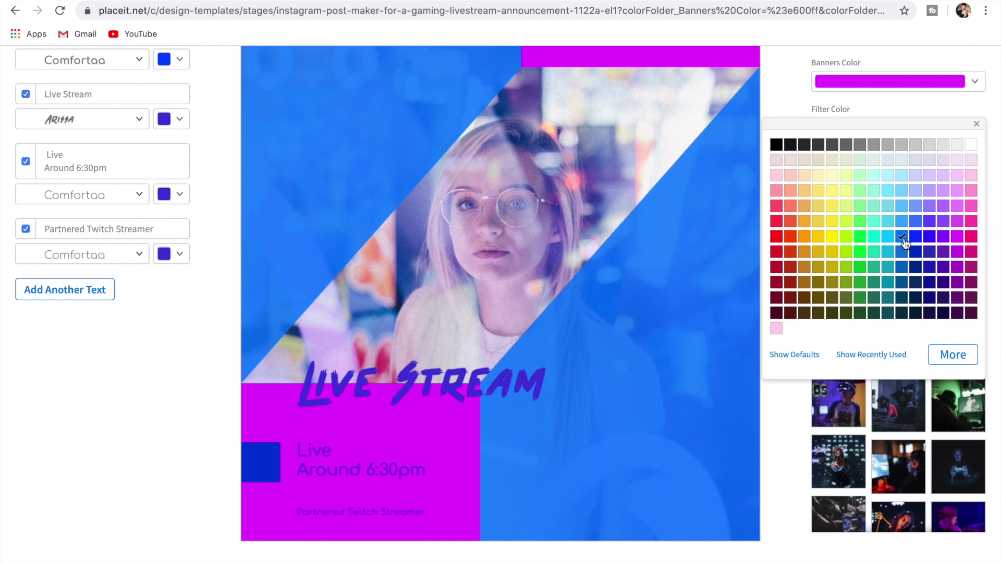
left_click(870, 207)
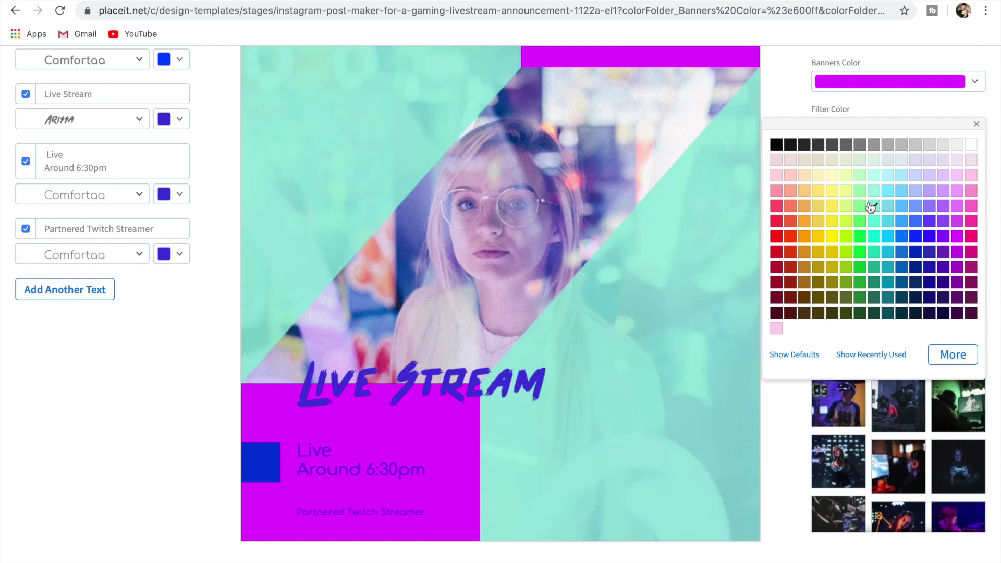
left_click(967, 207)
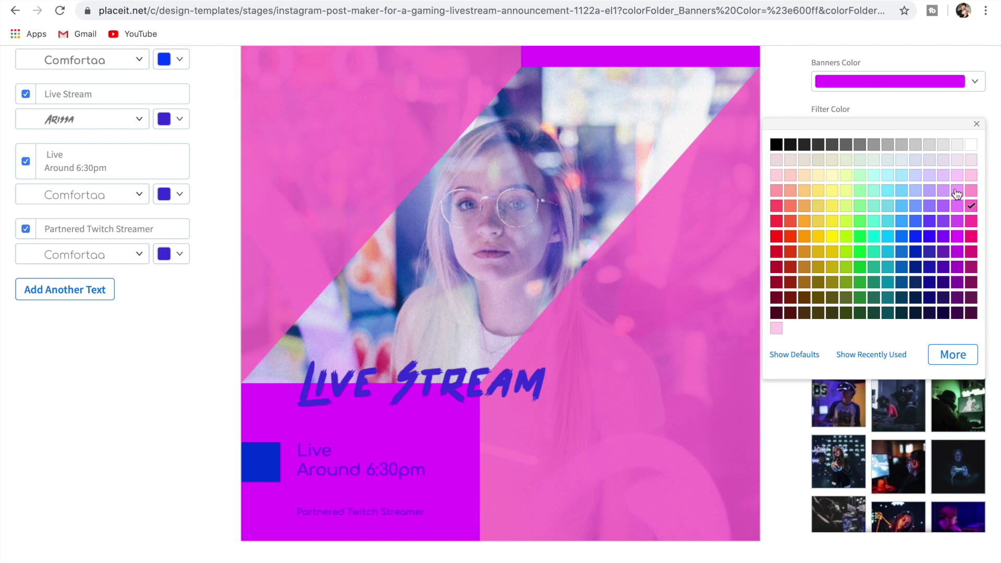
left_click(957, 191)
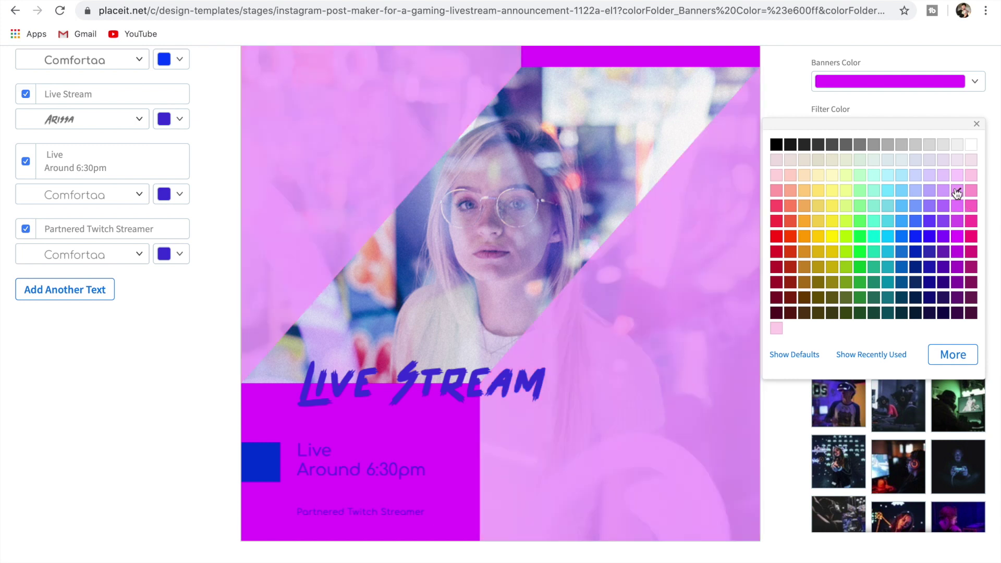
left_click(819, 192)
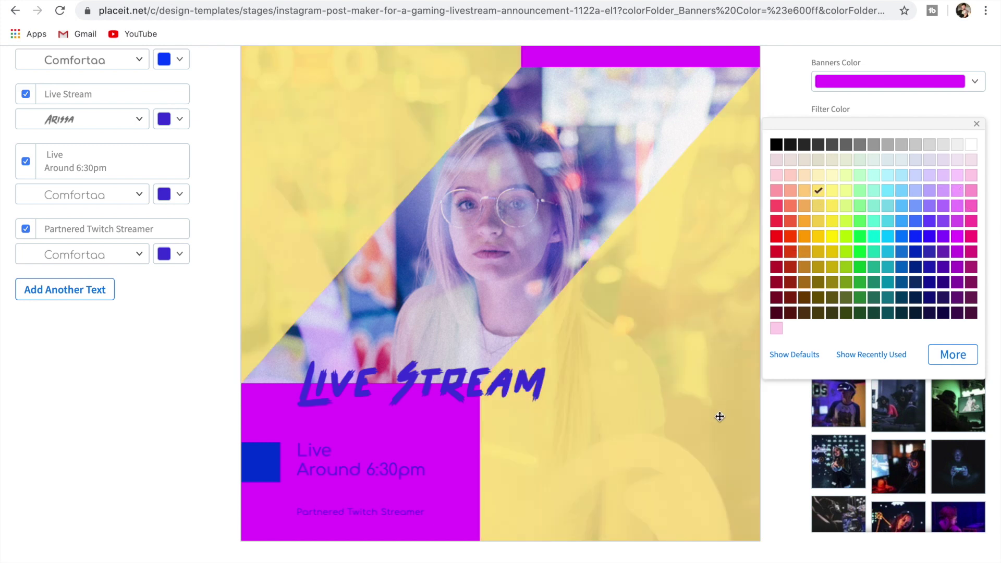
left_click(774, 436)
scroll(782, 355, "down", 1)
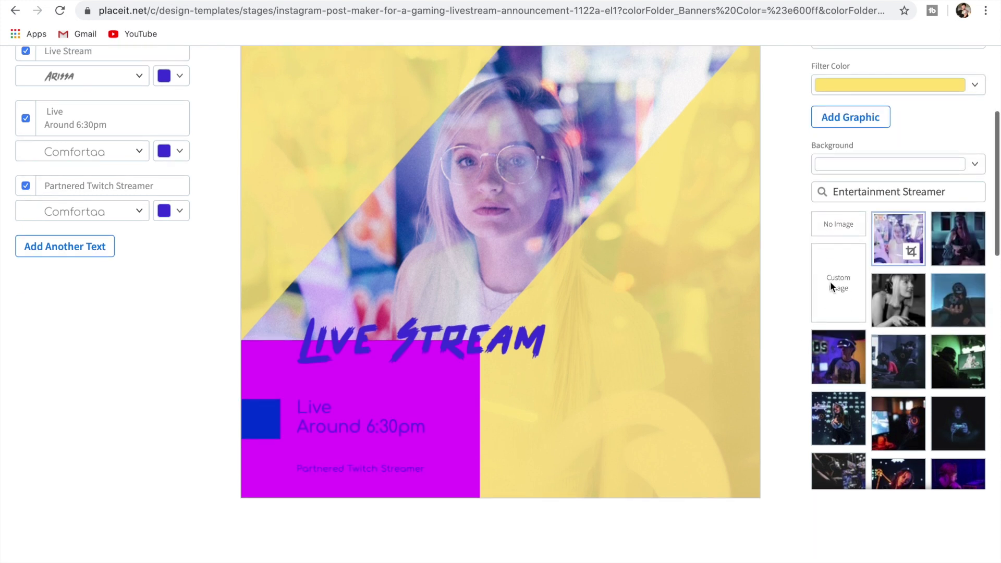
Step: Try several streamer backgrounds (VR headset, gamepad, arena, purple-lit) and keep the red-lit woman photo
left_click(971, 250)
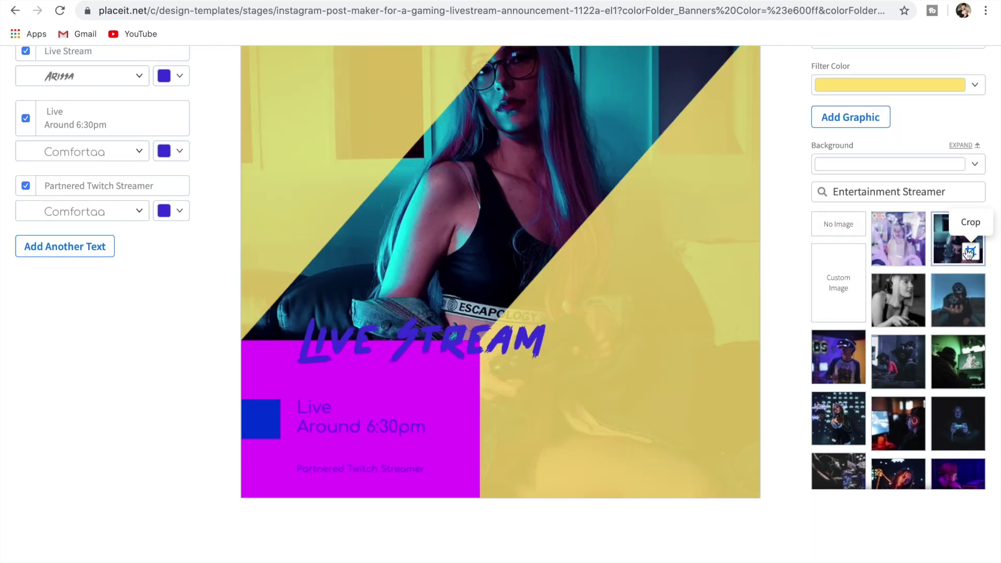
left_click(904, 304)
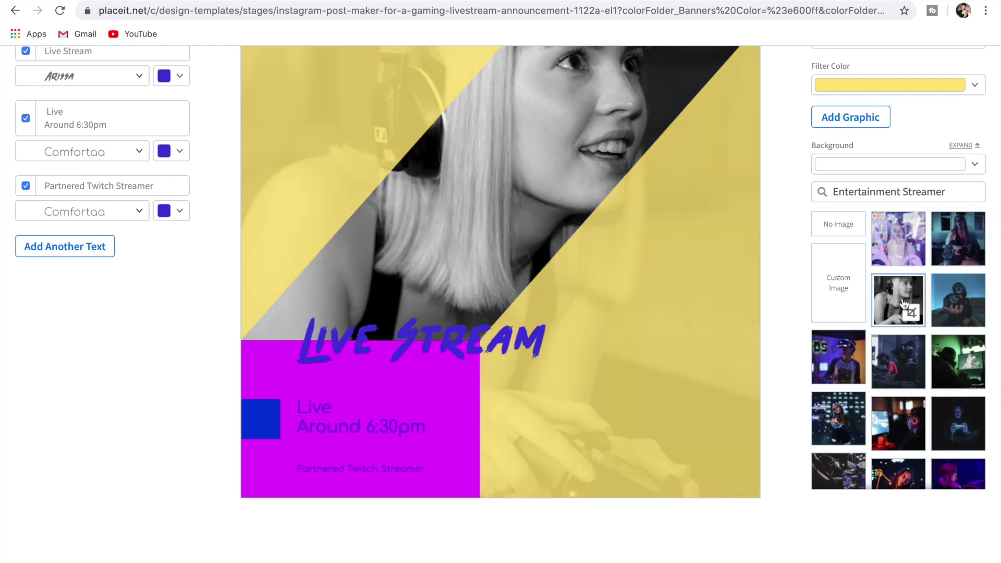
left_click(834, 363)
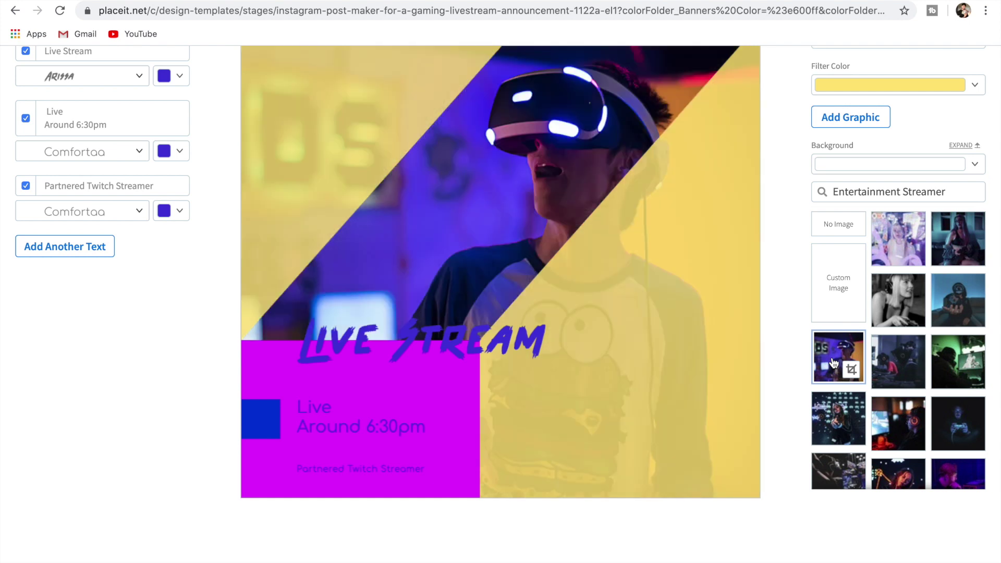
scroll(834, 363, "down", 2)
left_click(841, 360)
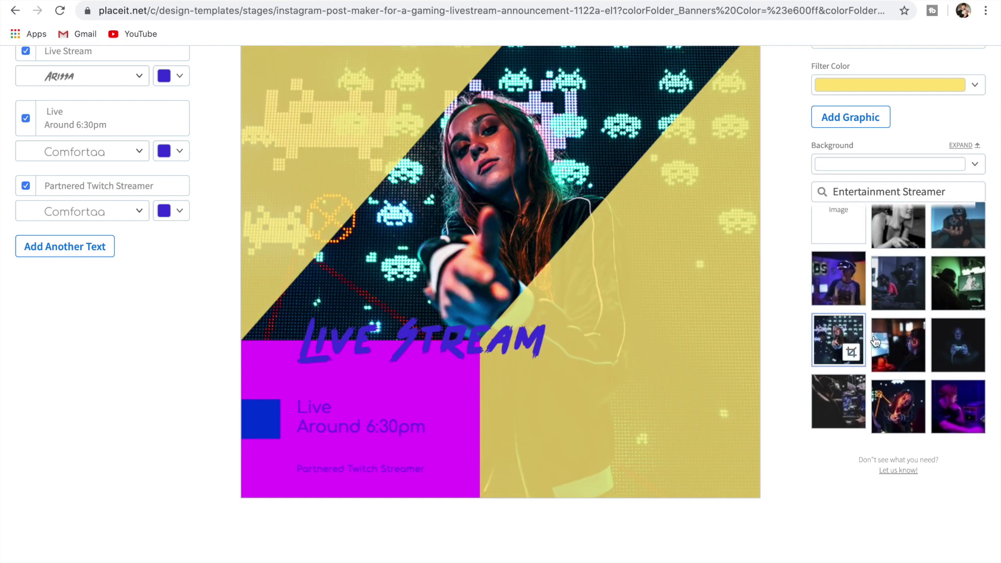
left_click(905, 345)
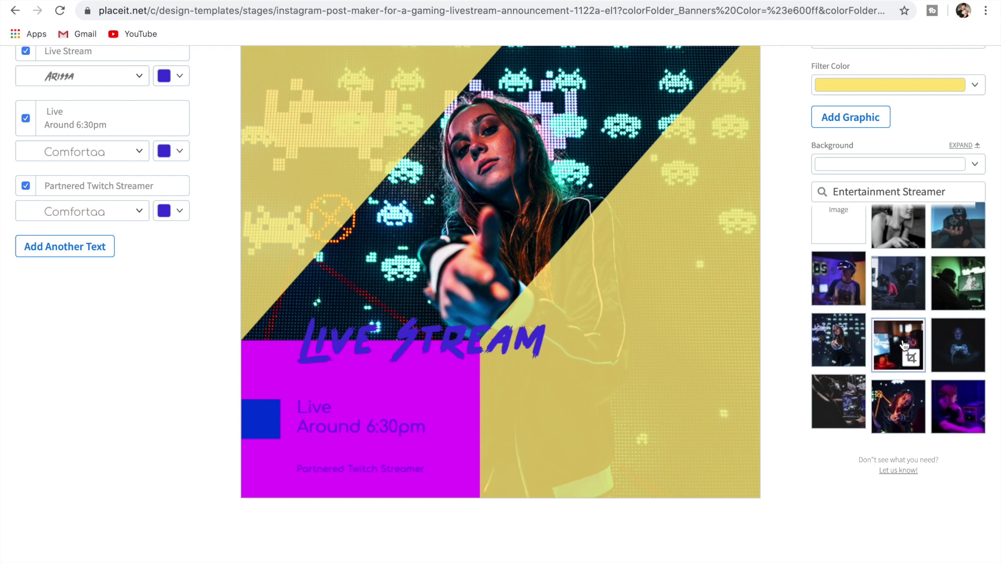
left_click(958, 348)
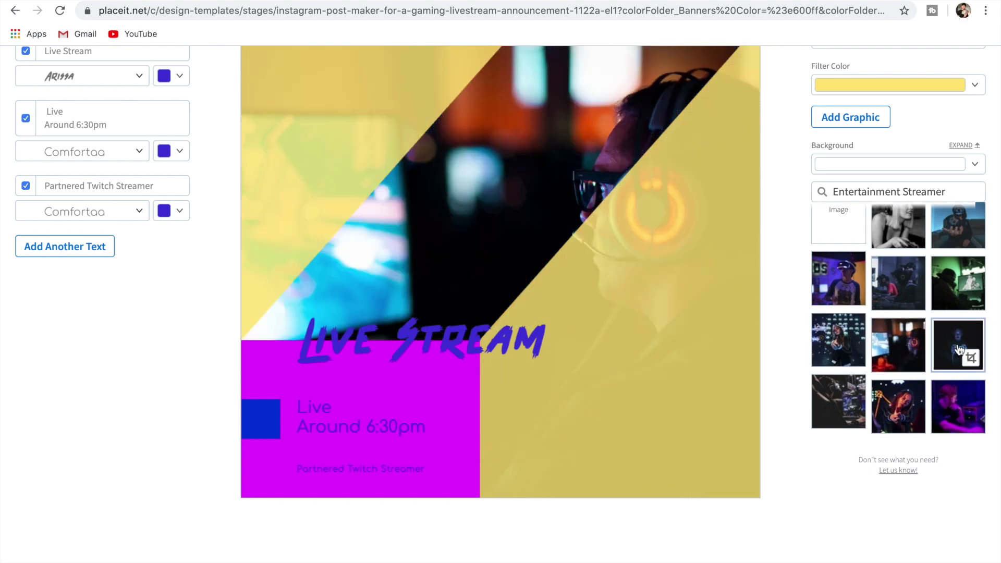
left_click(843, 408)
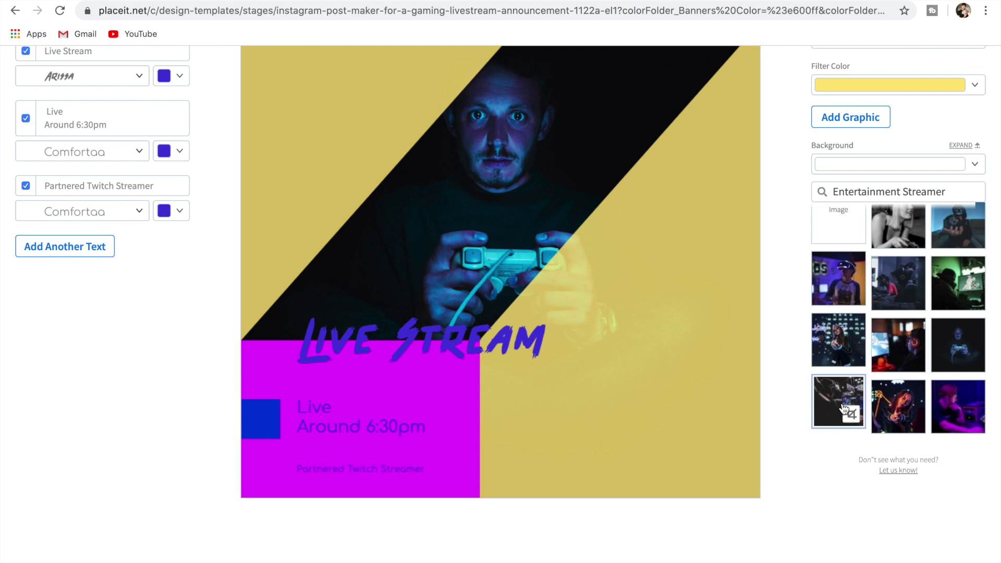
left_click(903, 412)
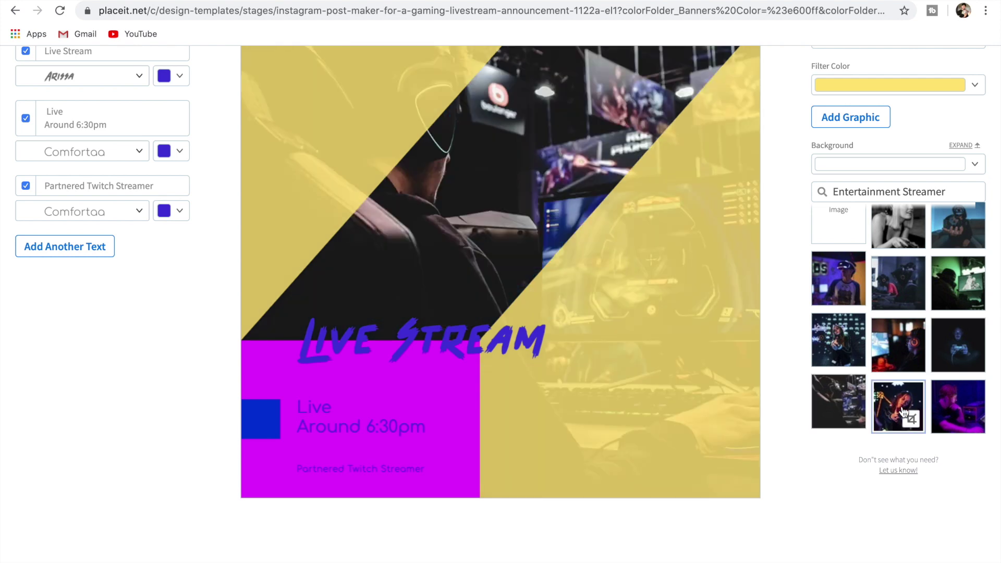
left_click(943, 408)
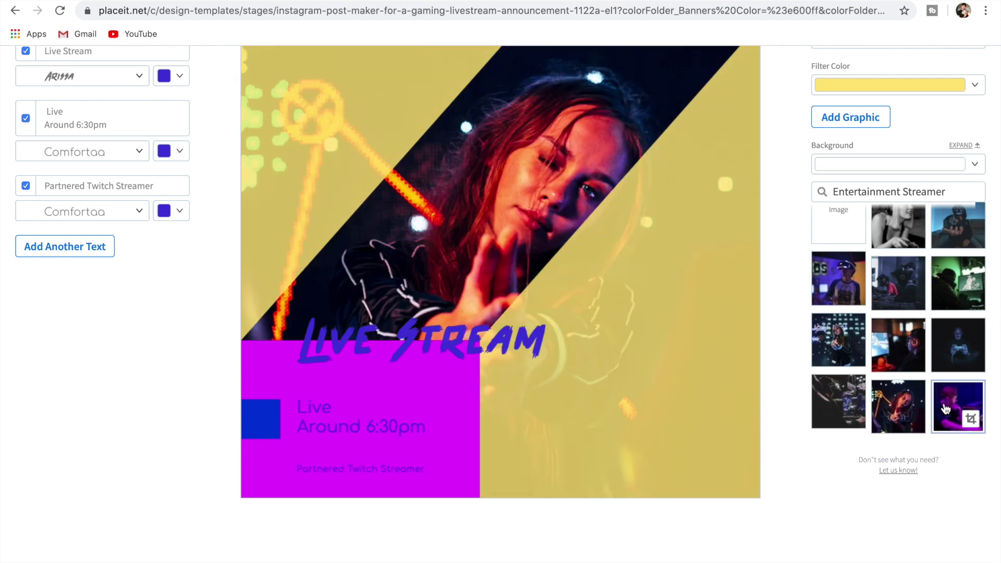
left_click(906, 413)
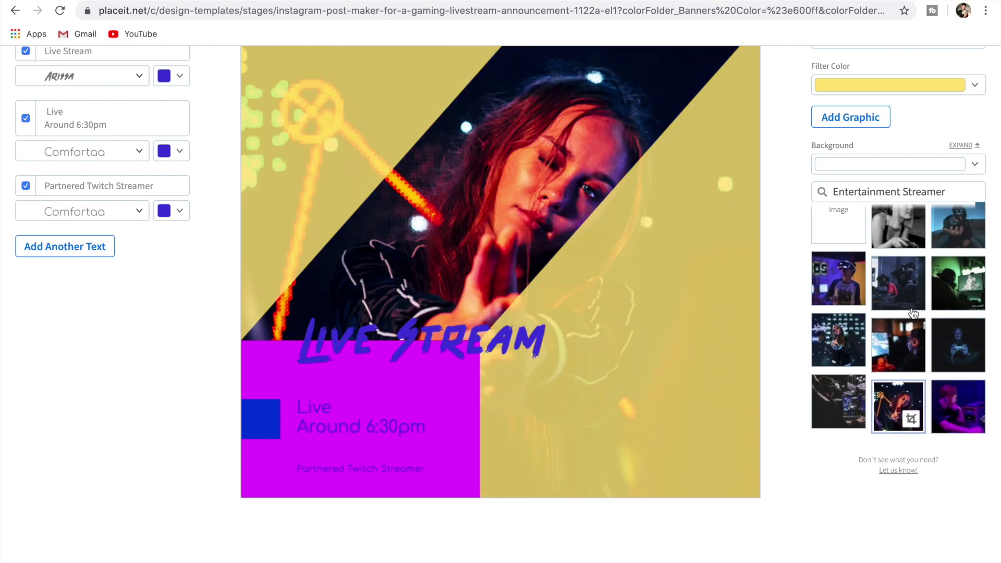
scroll(367, 180, "up", 5)
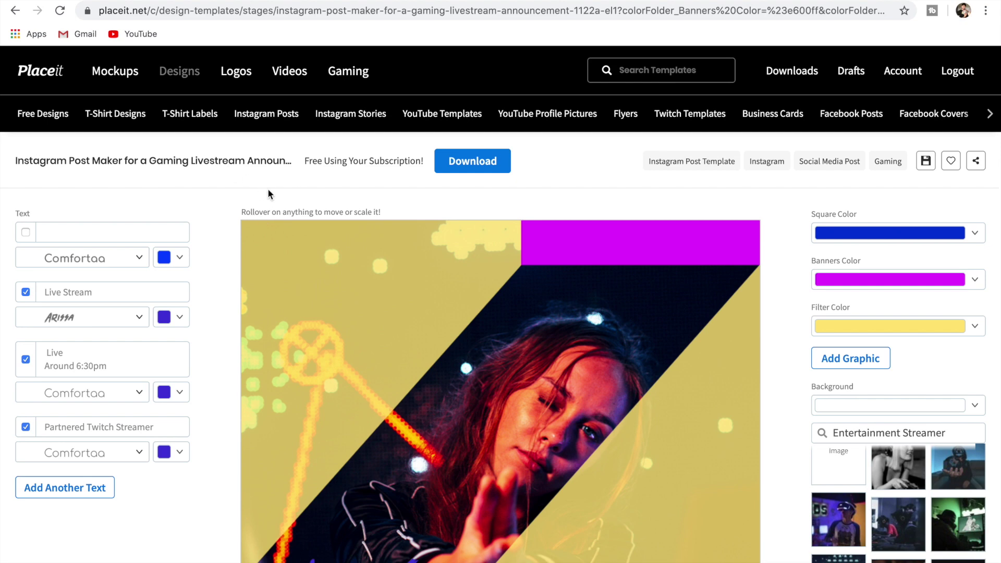
Step: Move from Instagram Stories to the Instagram video templates and scroll through the template grid
left_click(238, 114)
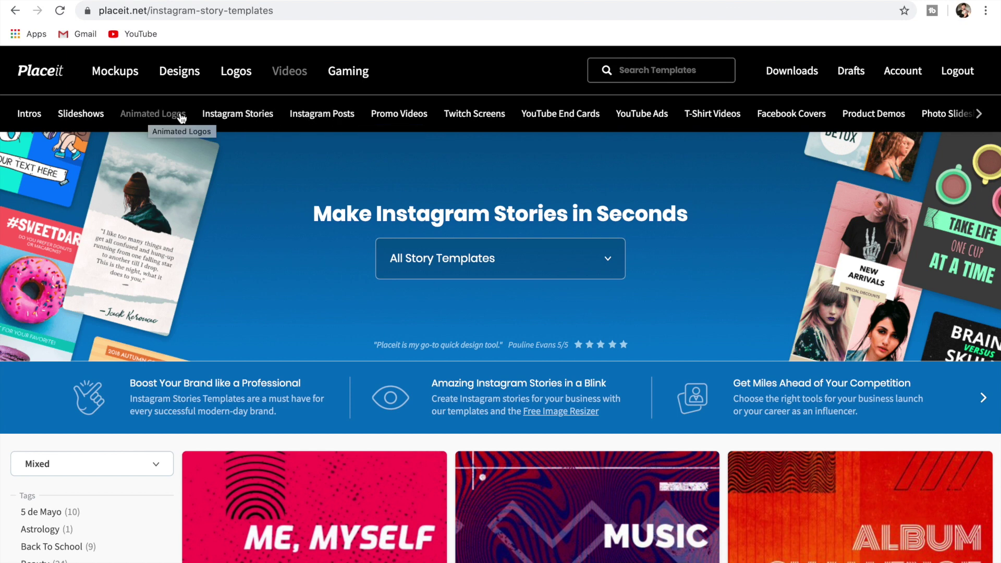
left_click(327, 123)
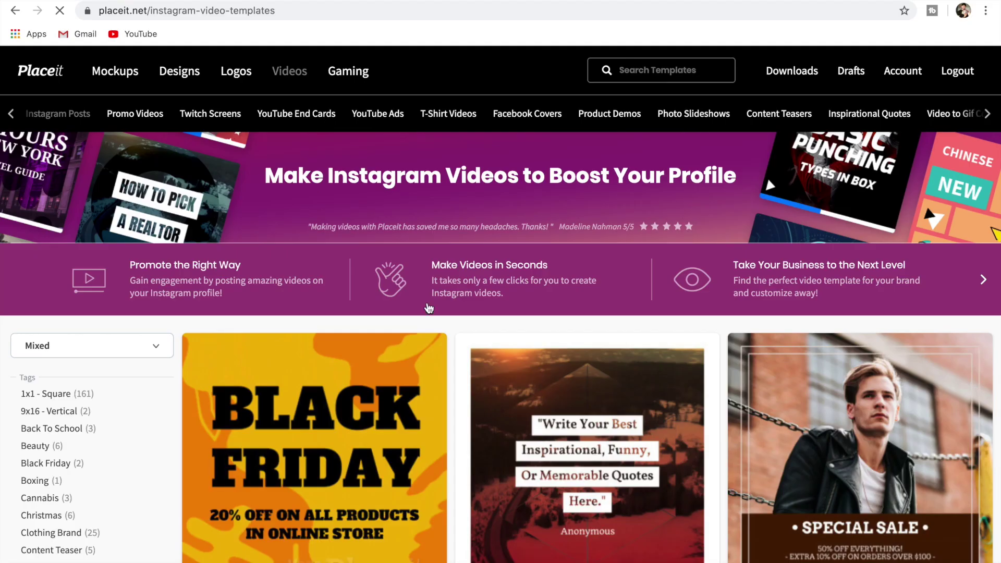
scroll(428, 308, "down", 5)
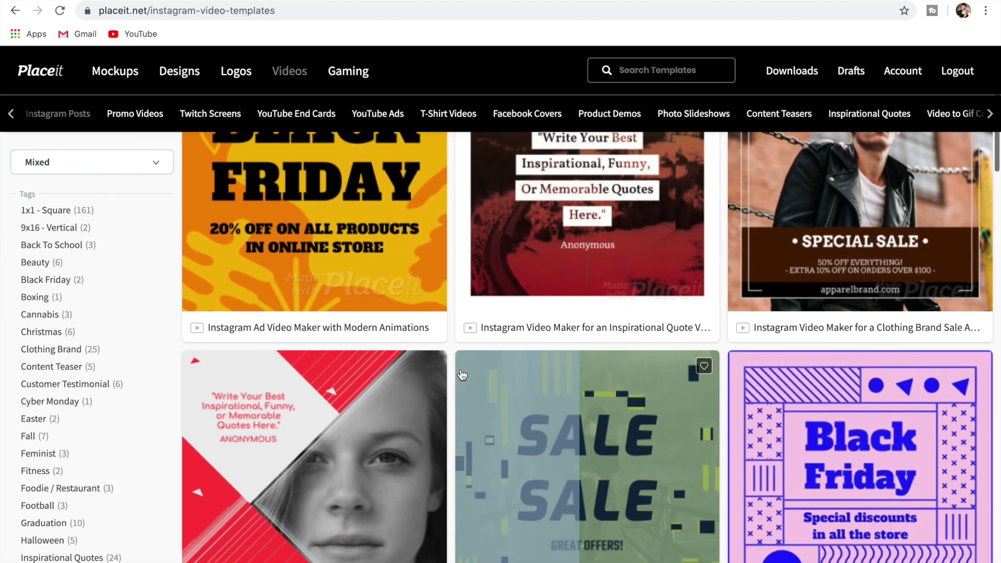
scroll(461, 374, "down", 6)
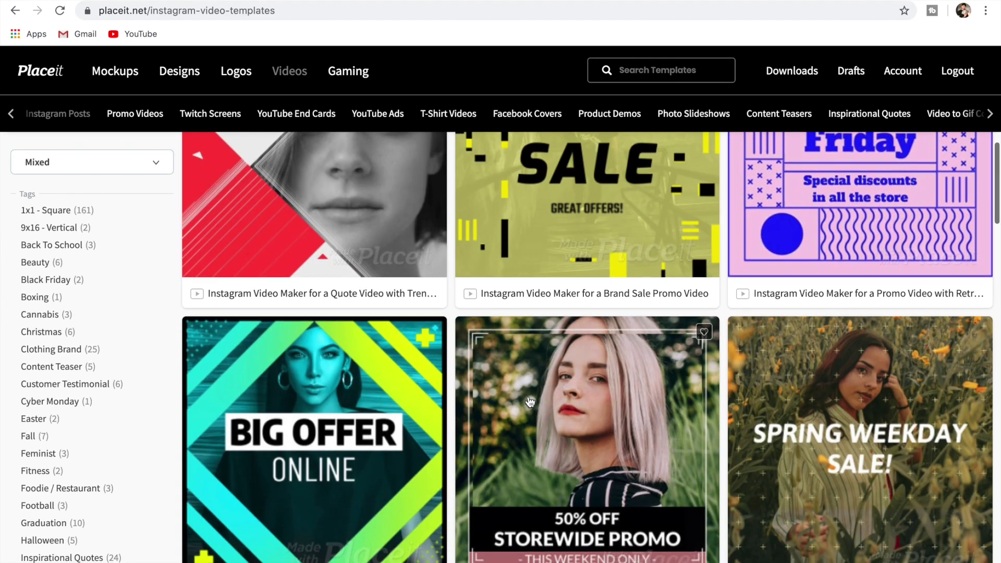
scroll(530, 402, "down", 1)
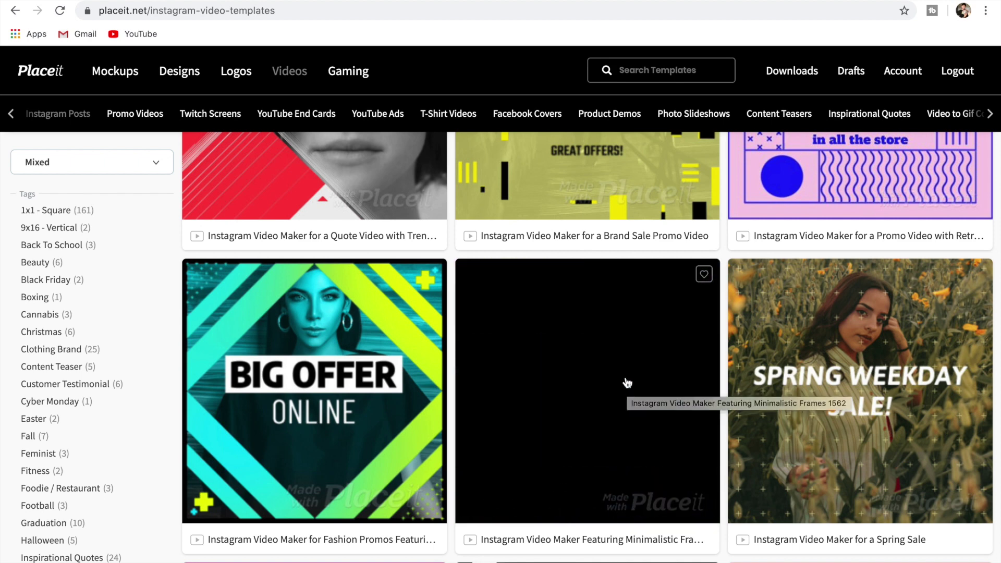
mouse_move(875, 306)
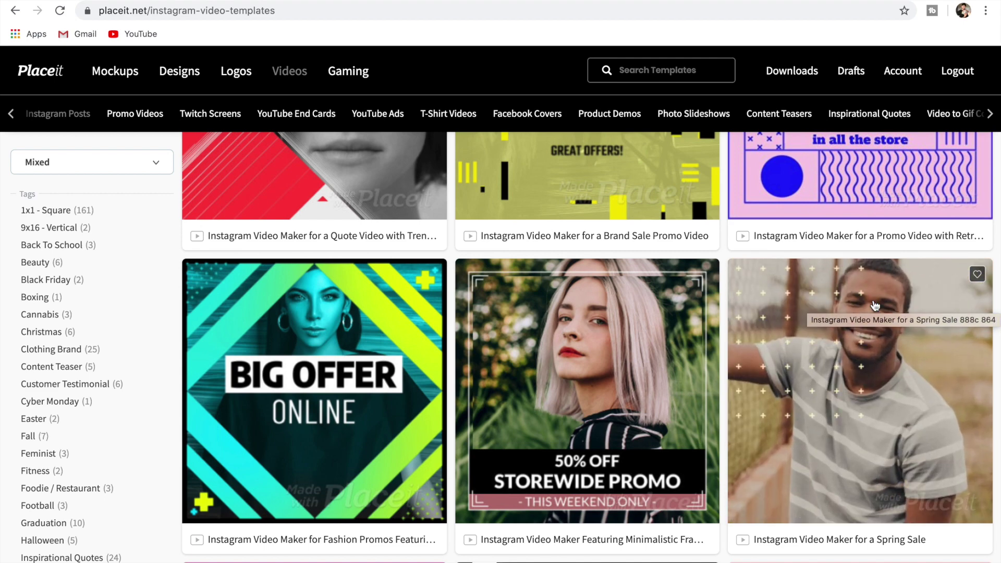
scroll(875, 305, "down", 7)
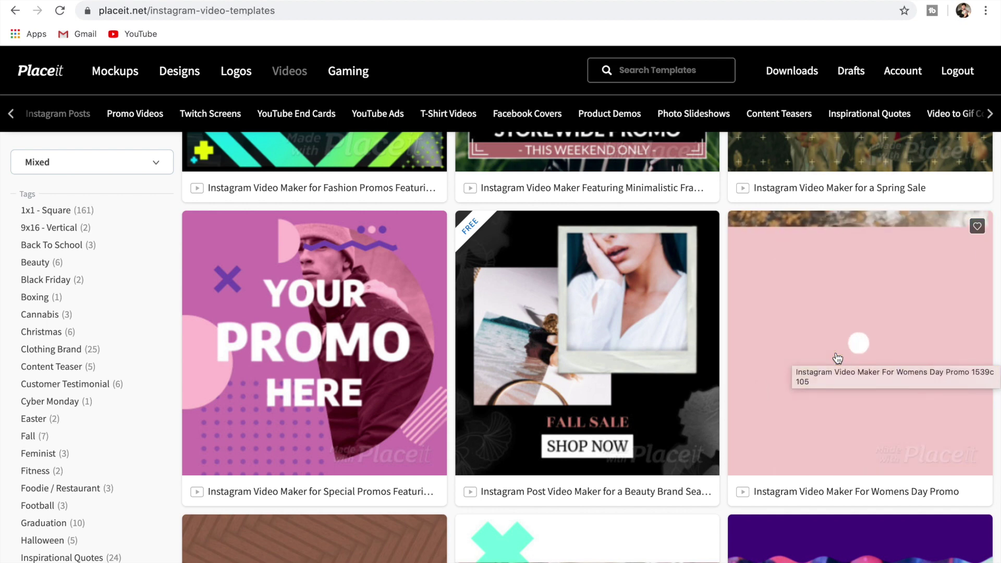
scroll(838, 358, "down", 5)
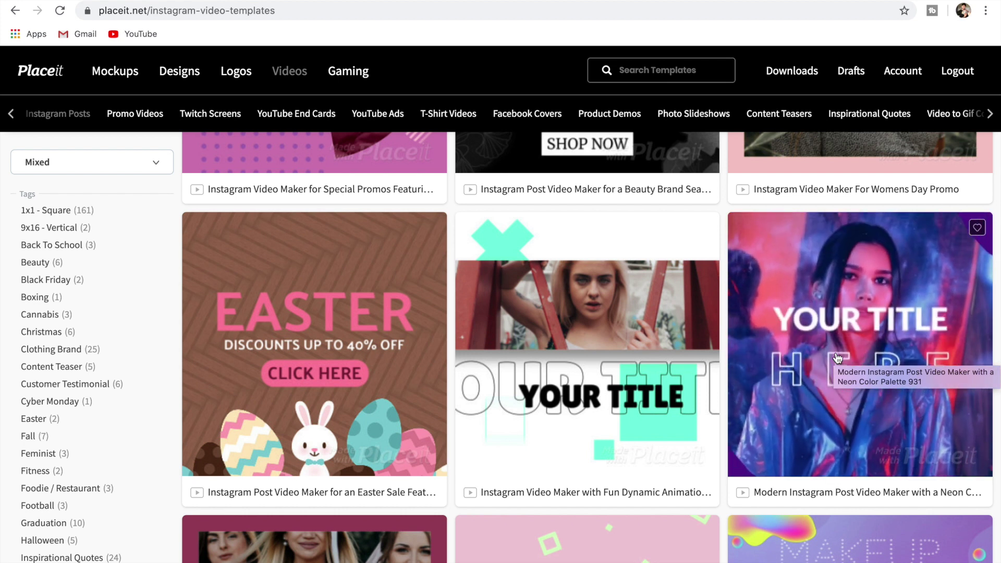
scroll(838, 358, "down", 5)
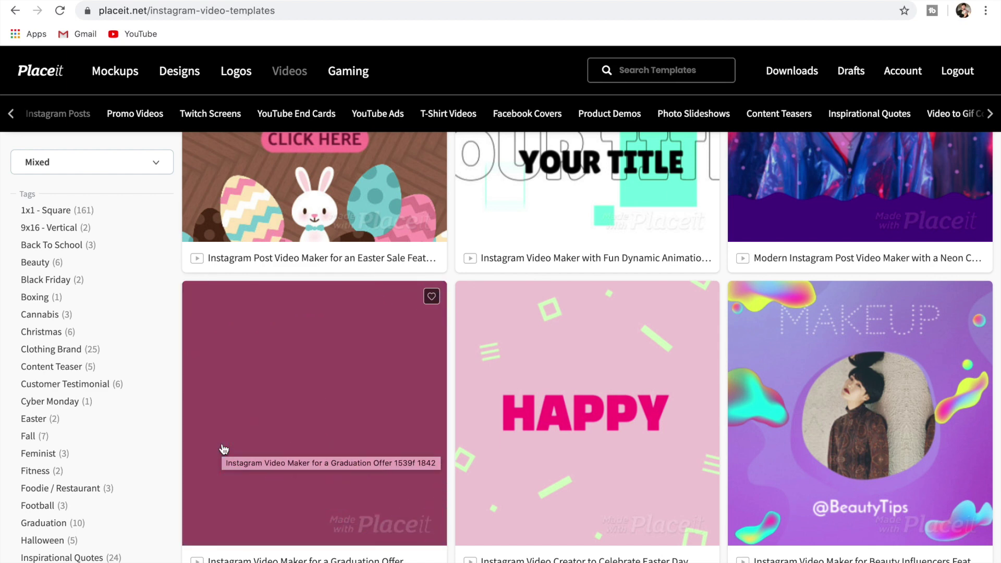
scroll(224, 450, "up", 4)
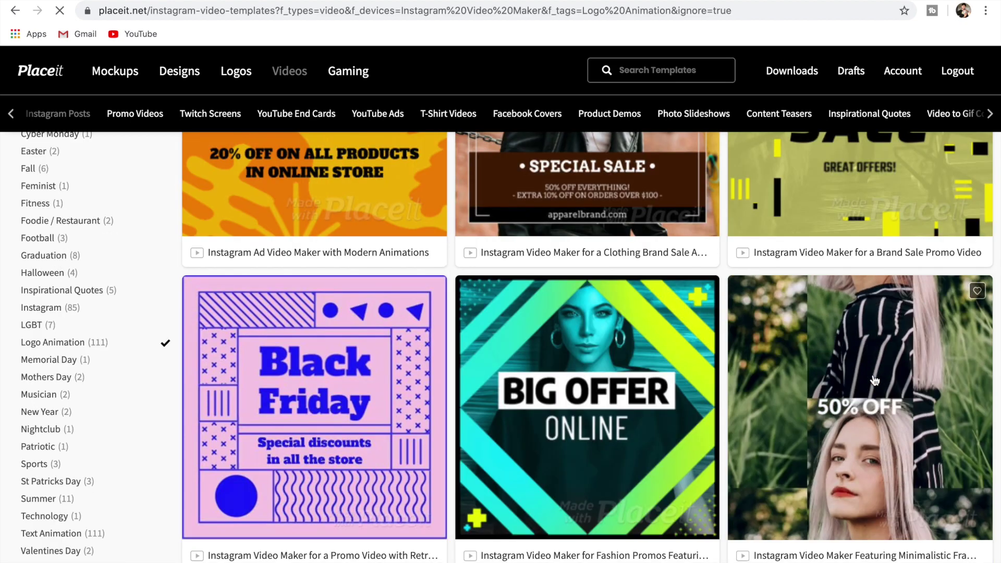
Step: Set Minimalistic Frames text to Live Stream, Tonight 6pm, Follow Me On Twitch, audio off, and replay
left_click(874, 380)
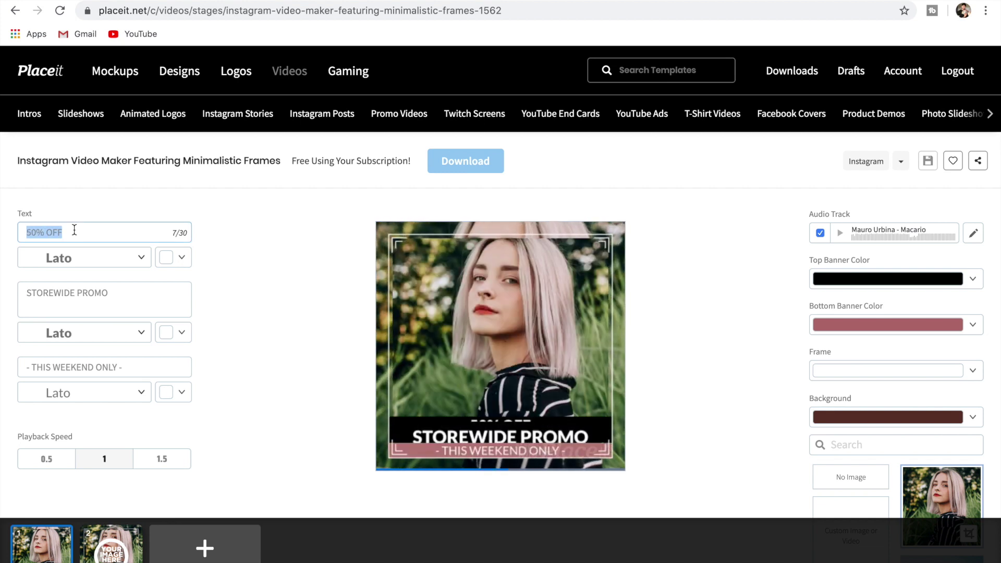
type("Liv")
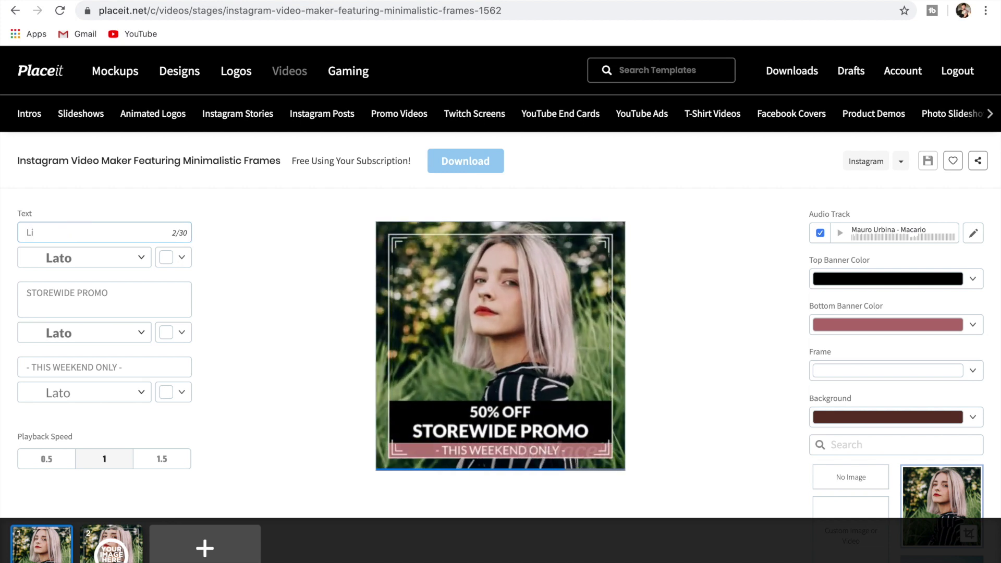
type("e Stream")
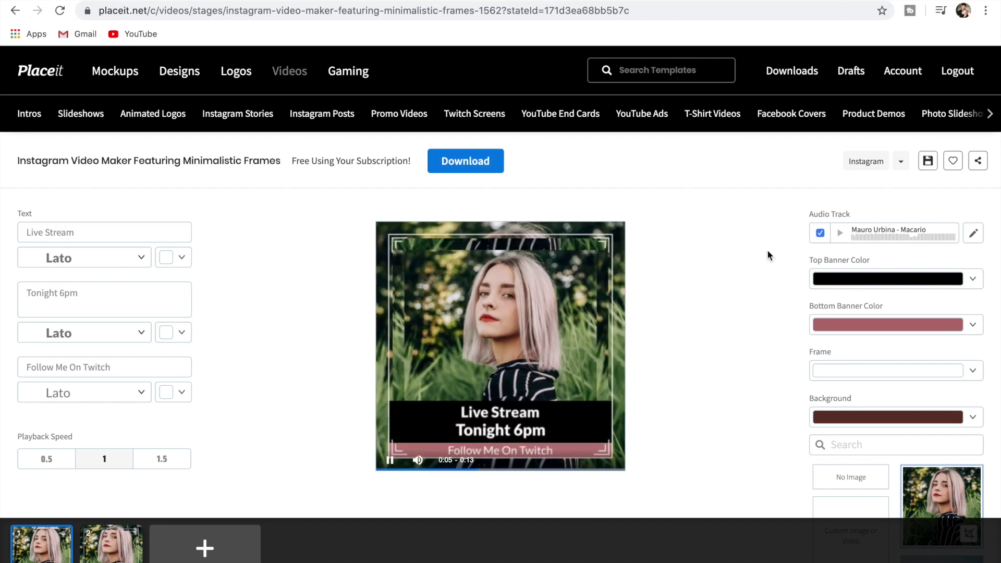
left_click(819, 231)
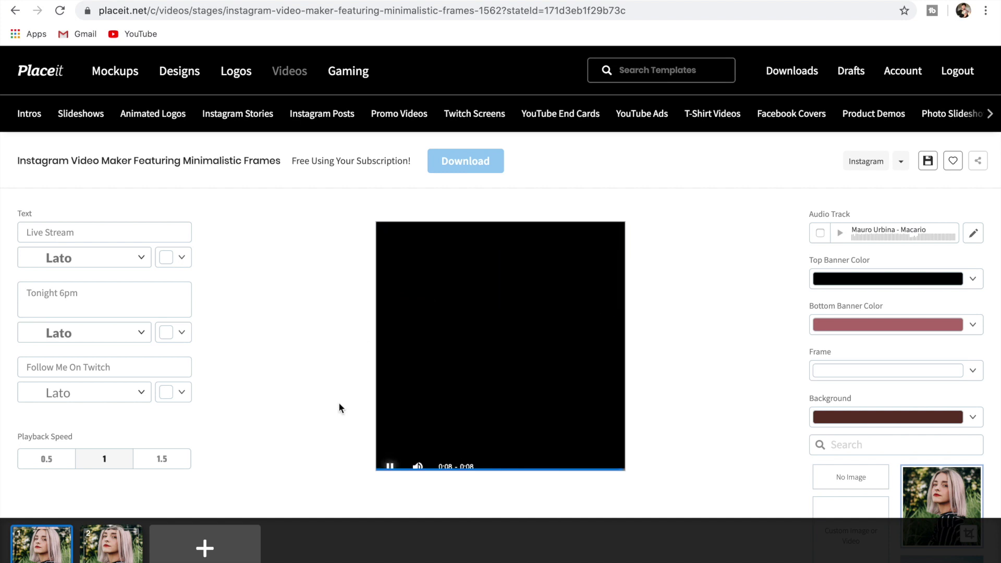
left_click(389, 459)
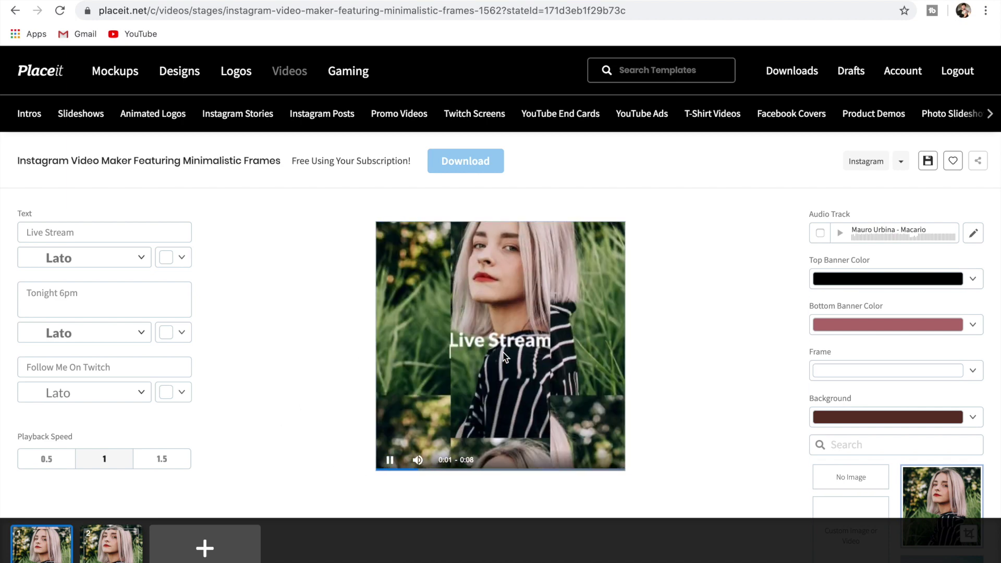